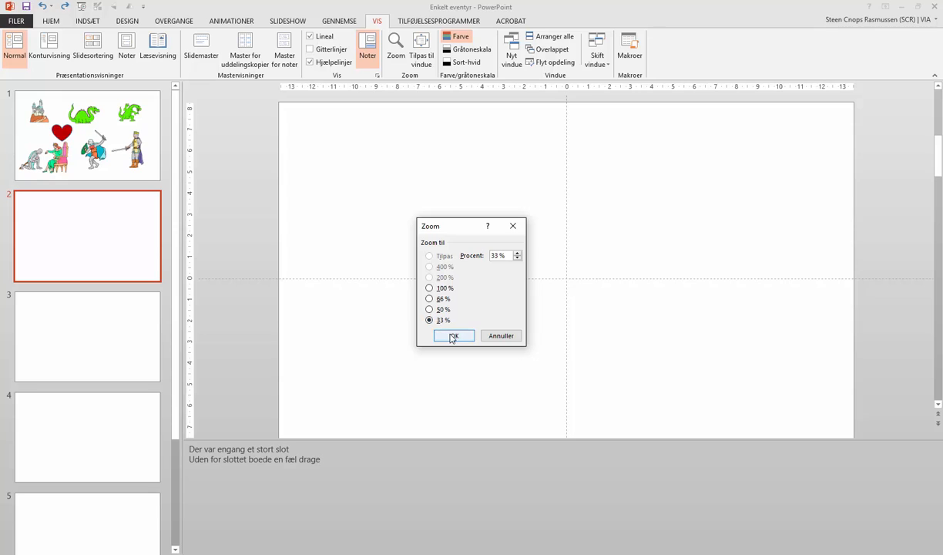
Step: Zoom to 33% and paste the castle and dragon clip art onto slide 2, moving the dragon off the slide
left_click(452, 334)
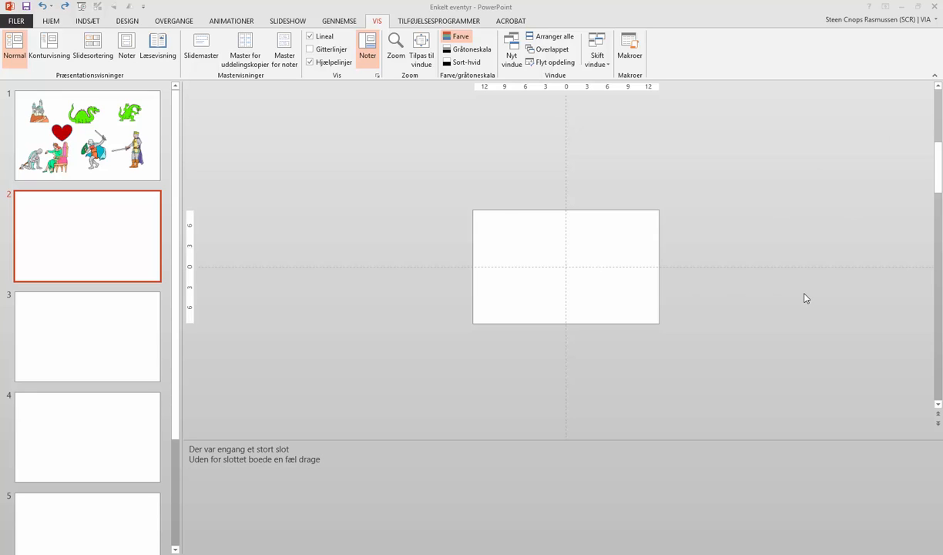
key("ctrl+v")
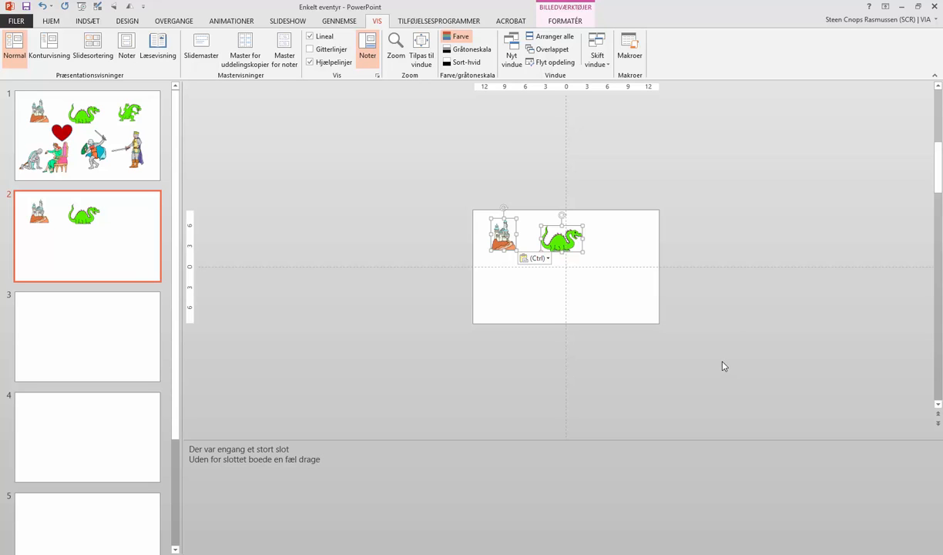
left_click(636, 370)
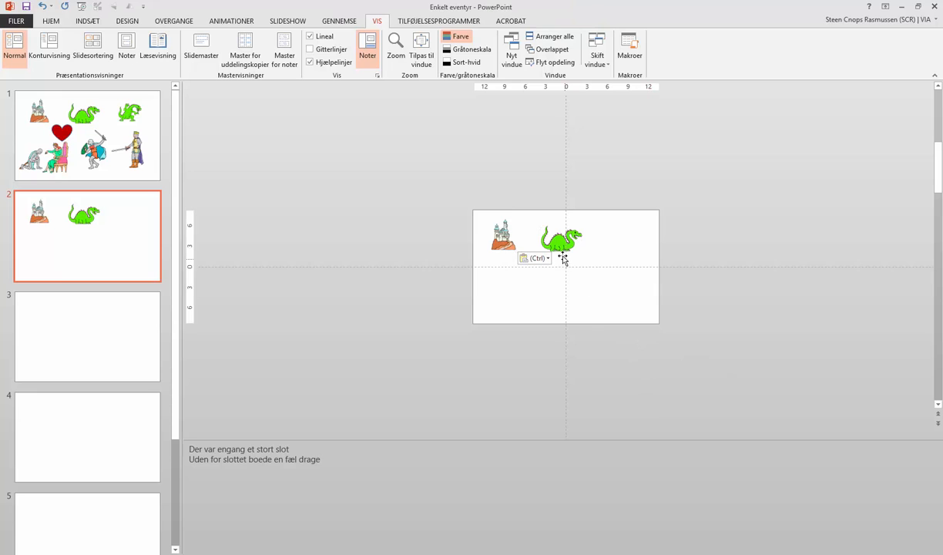
left_click_drag(564, 260, 730, 299)
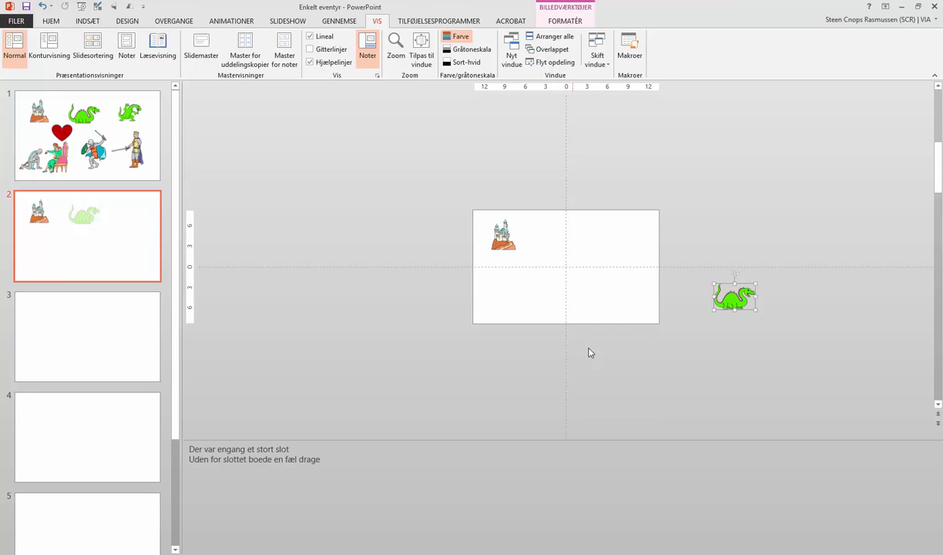
Step: Enlarge the castle to fill the left half of slide 2
left_click(505, 244)
left_click_drag(516, 252, 526, 291)
left_click(507, 426)
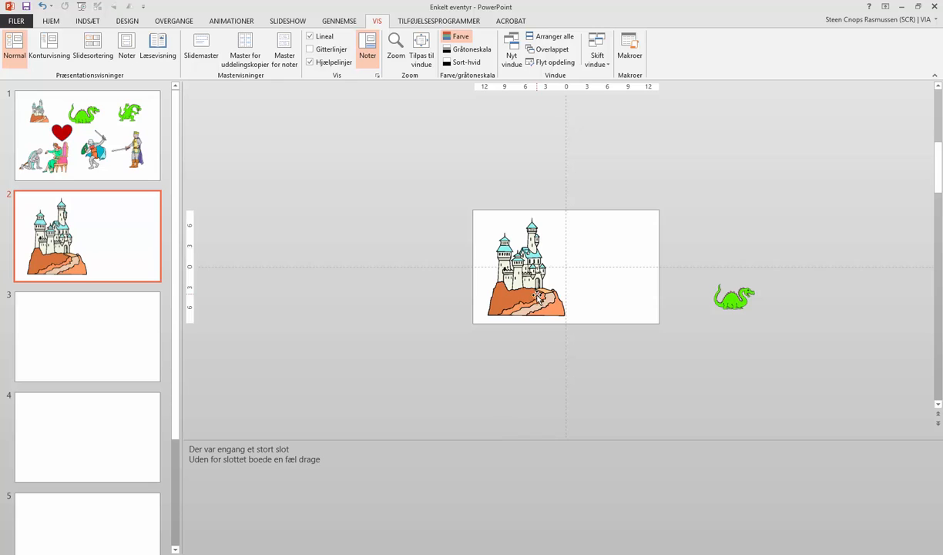
Step: Enlarge the dragon and place it off the slide, to the left of the castle
left_click(726, 304)
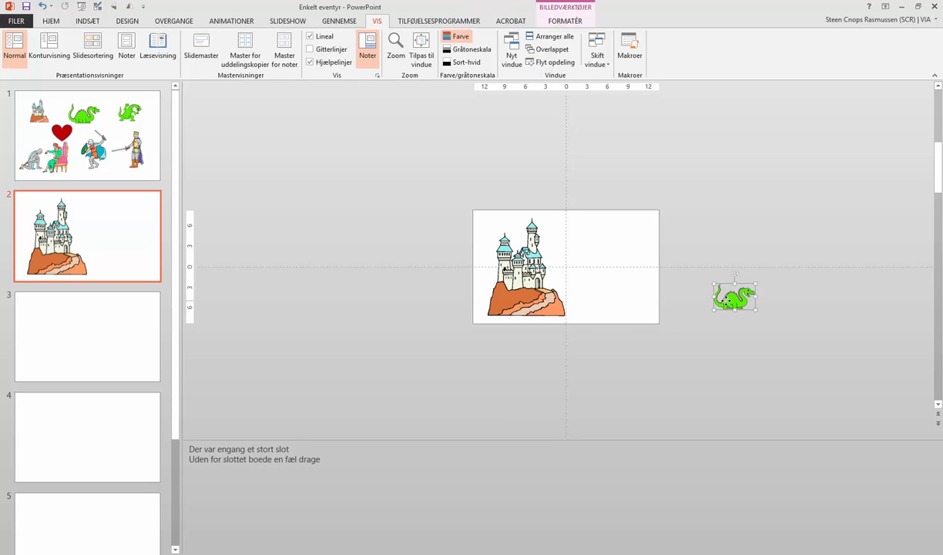
left_click_drag(710, 311, 681, 330)
left_click_drag(729, 301, 608, 293)
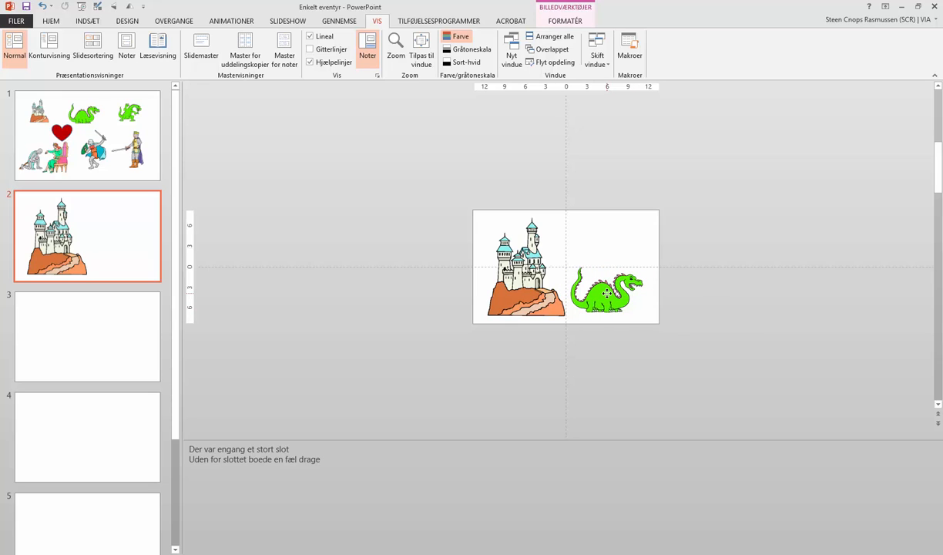
left_click_drag(605, 293, 408, 290)
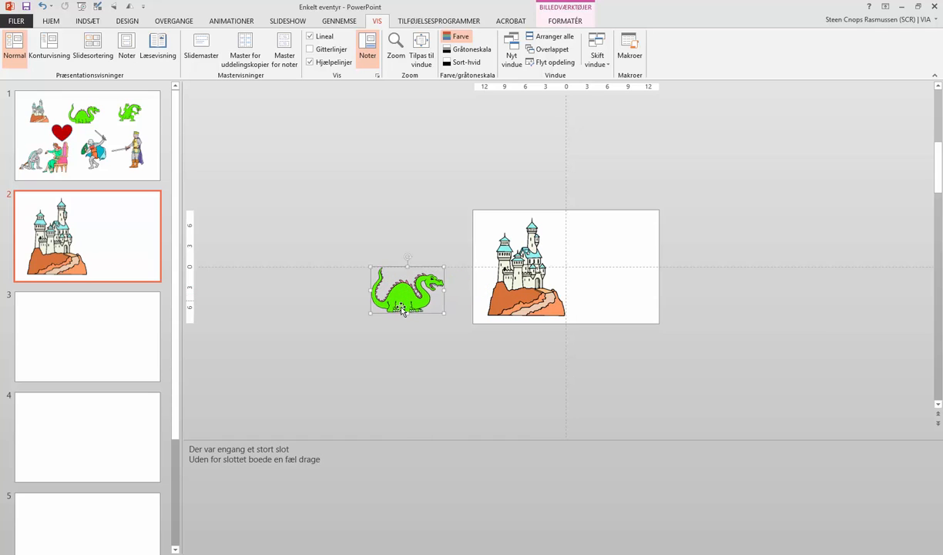
Step: Add a custom motion path to the dragon, drawn from its position across to the right of the castle
left_click(235, 24)
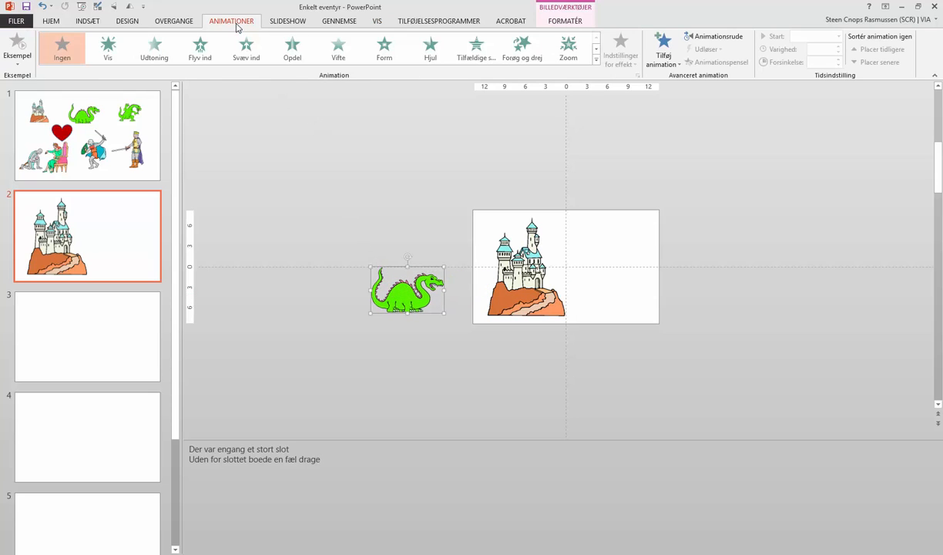
left_click(596, 60)
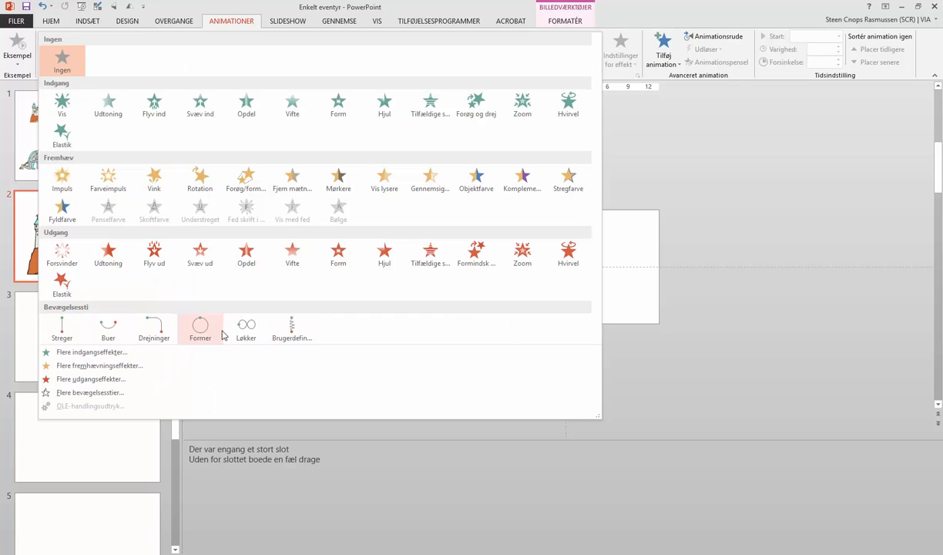
left_click(291, 334)
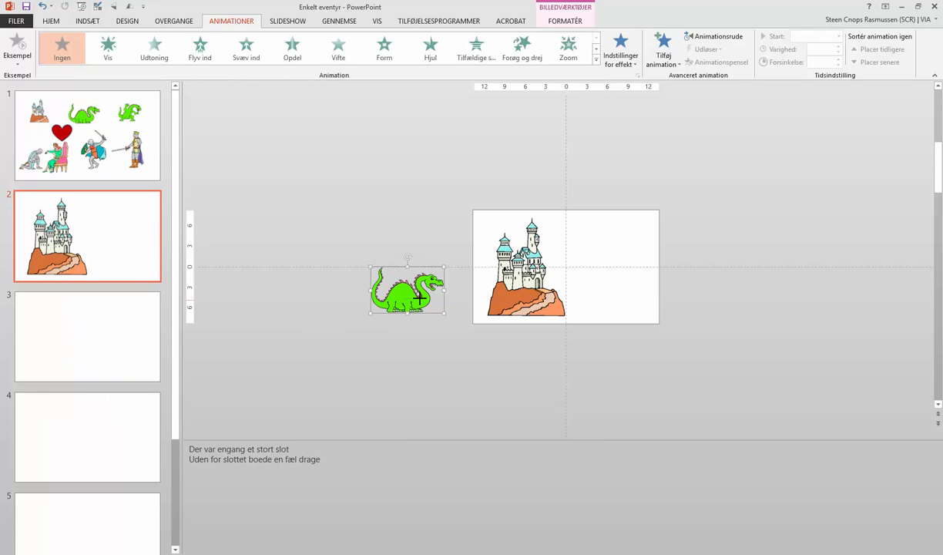
mouse_move(455, 305)
left_mouse_down()
mouse_move(477, 292)
mouse_move(540, 305)
mouse_move(623, 301)
mouse_move(609, 311)
mouse_move(658, 313)
mouse_move(645, 309)
left_mouse_up()
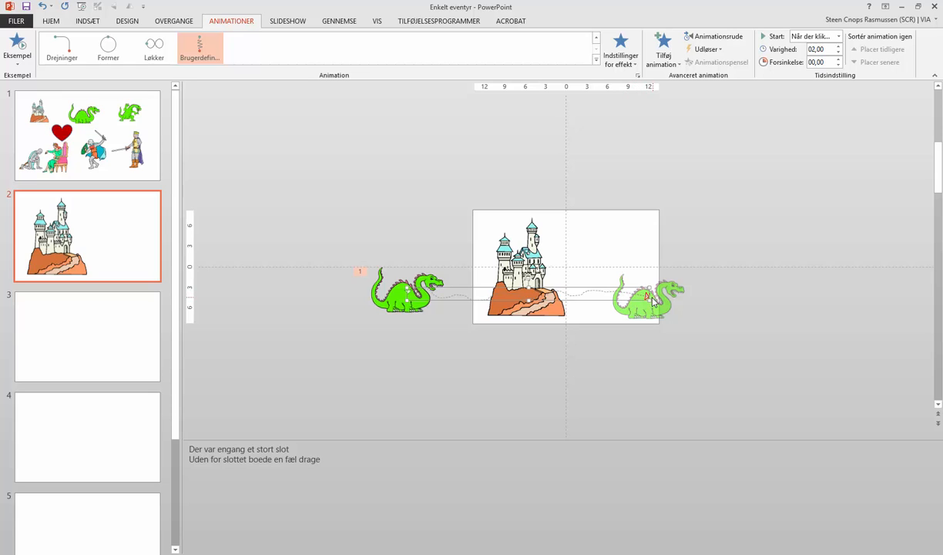
left_click_drag(647, 296, 618, 301)
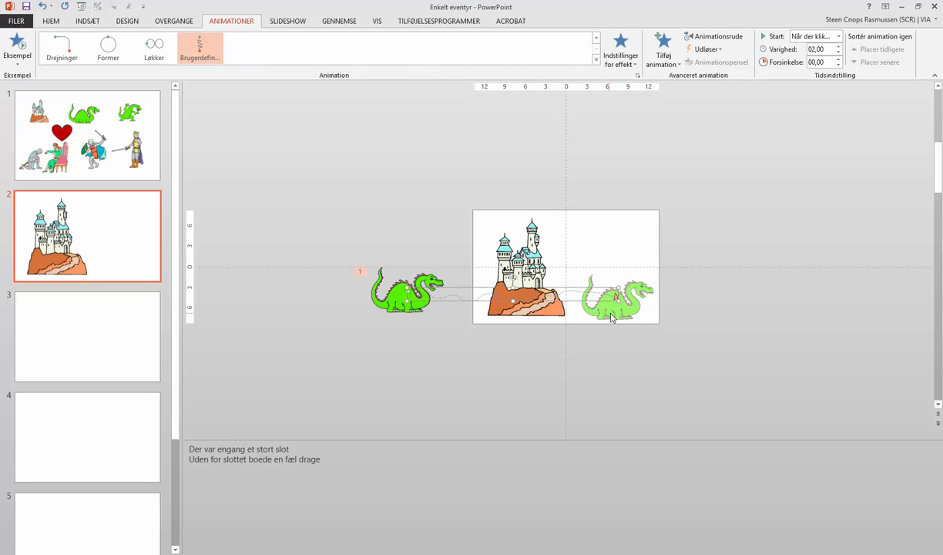
Step: Set the dragon animation's duration to 10
left_click(787, 52)
key("shift+End")
type("10")
left_click(779, 131)
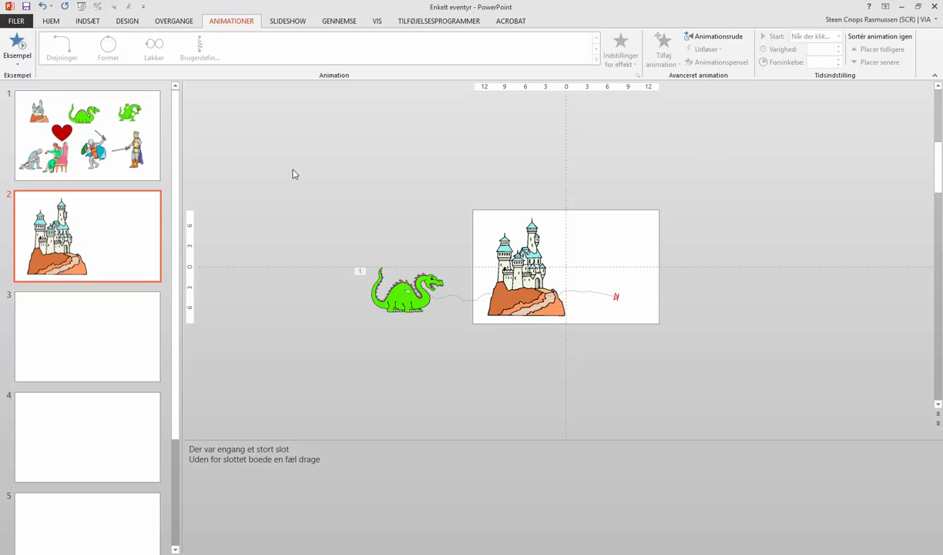
Step: Preview the animation on slide 2
left_click(16, 47)
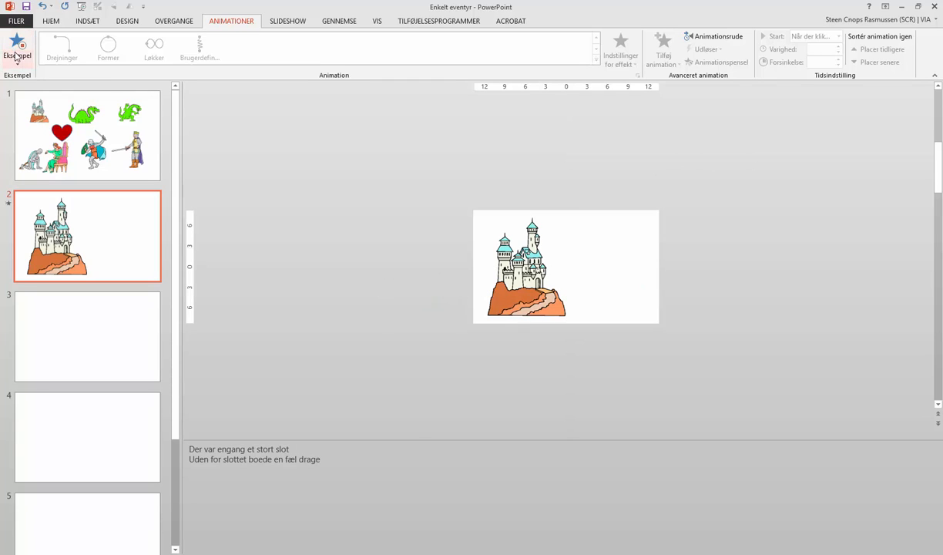
left_click(17, 60)
left_click(35, 85)
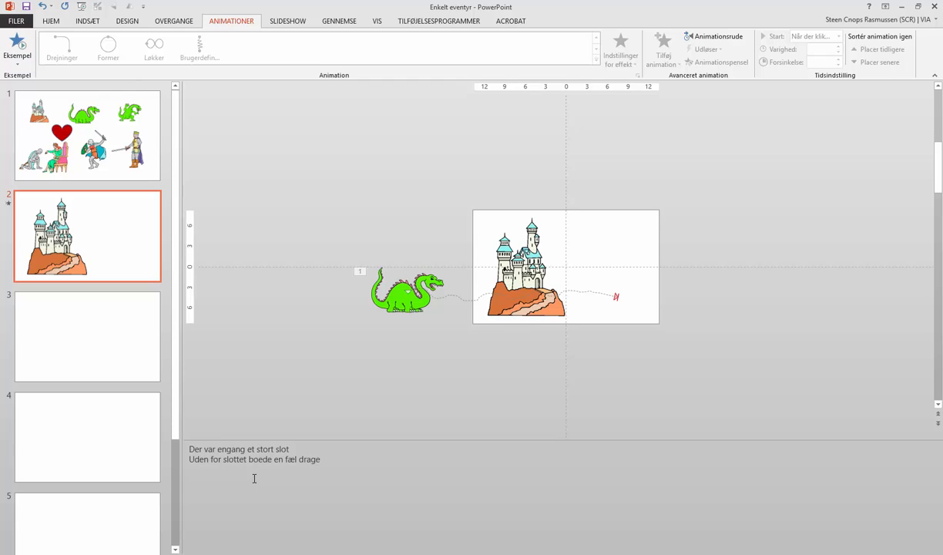
left_click(16, 53)
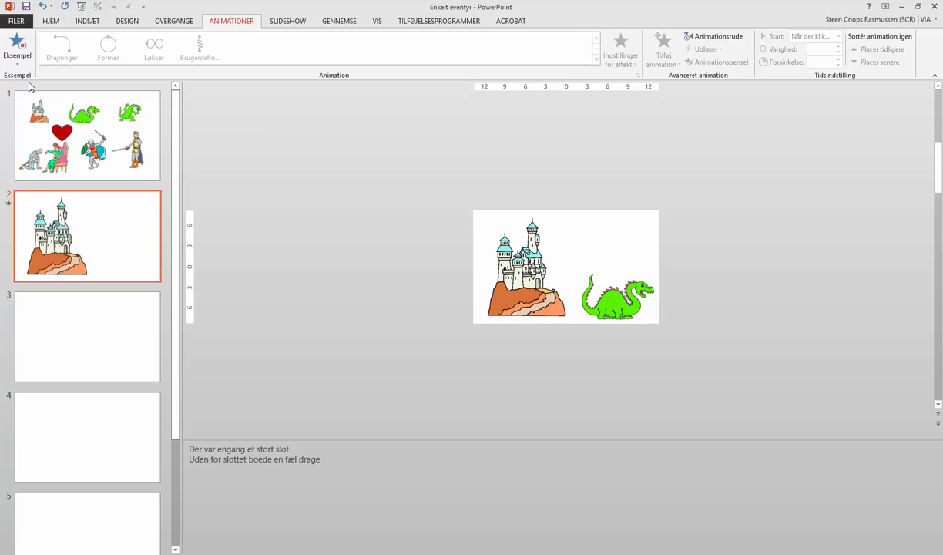
Step: Copy the king and the kneeling knight from slide 1 and paste them onto slide 3
left_click(137, 333)
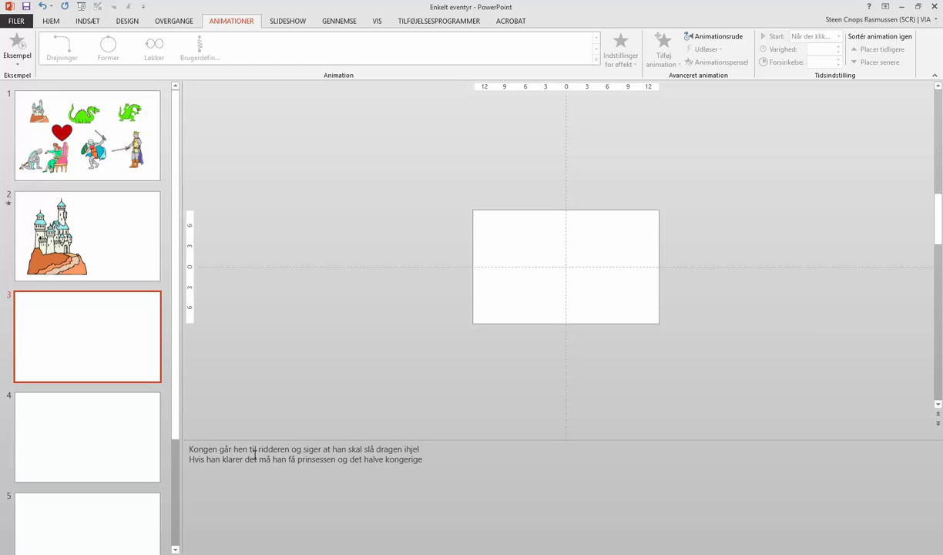
left_click(81, 152)
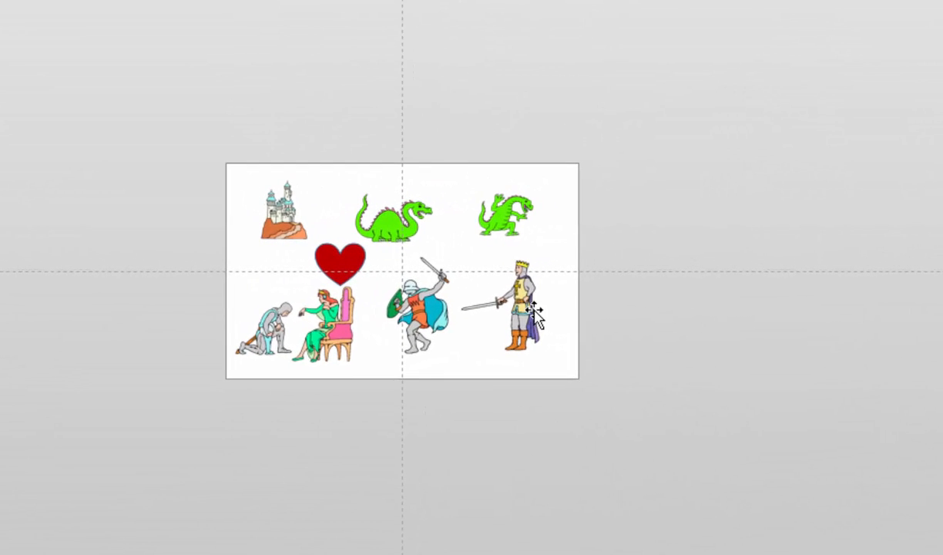
left_click(522, 309)
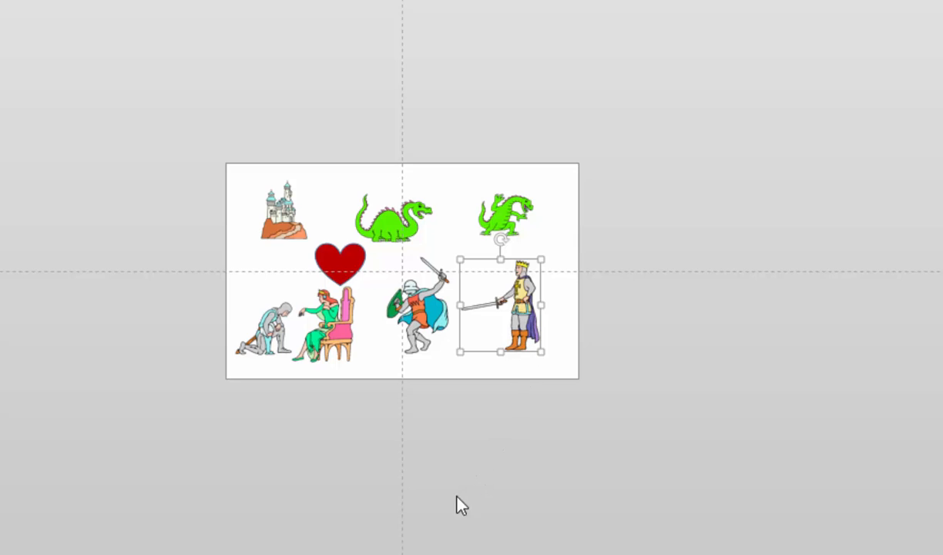
left_click(261, 327, "ctrl")
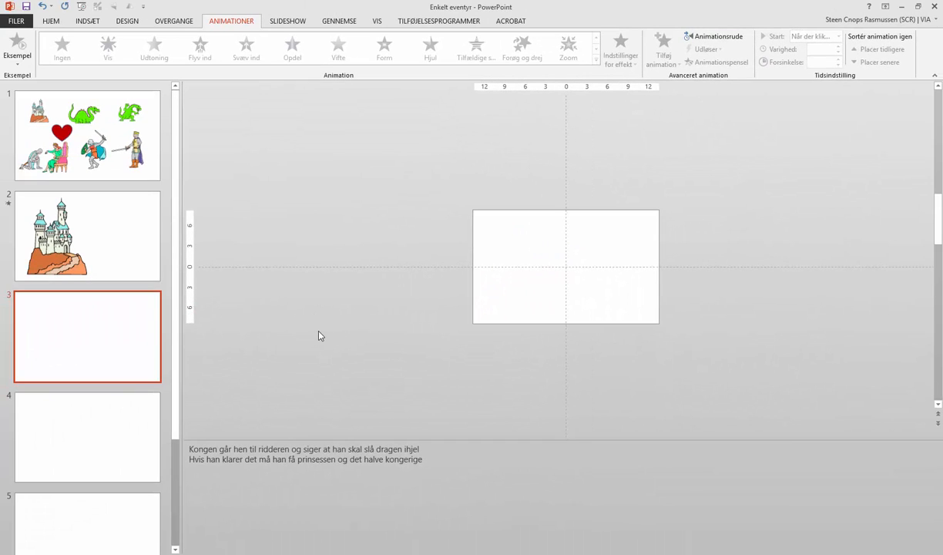
left_click(320, 332)
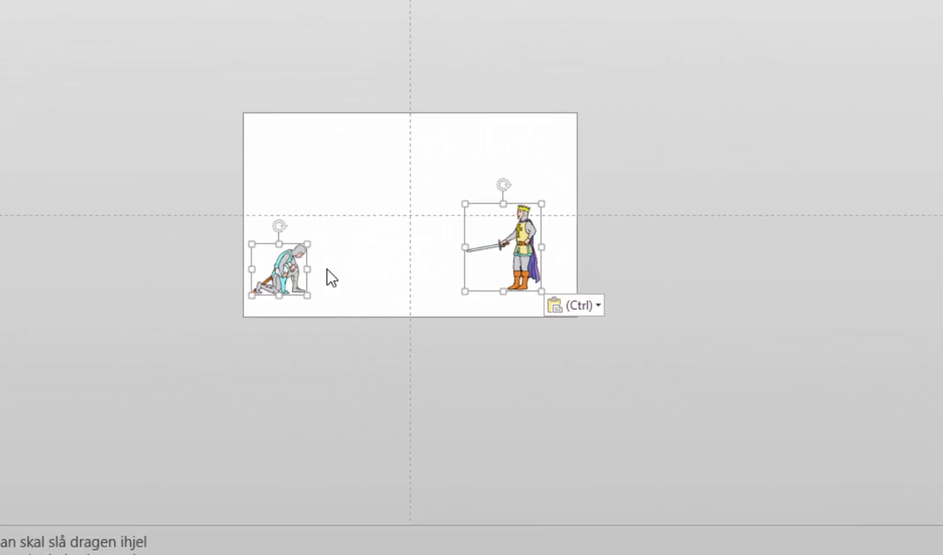
Step: Enlarge the knight and king on slide 3 and arrange them, knight kneeling at left, king at right with sword
left_click(329, 340)
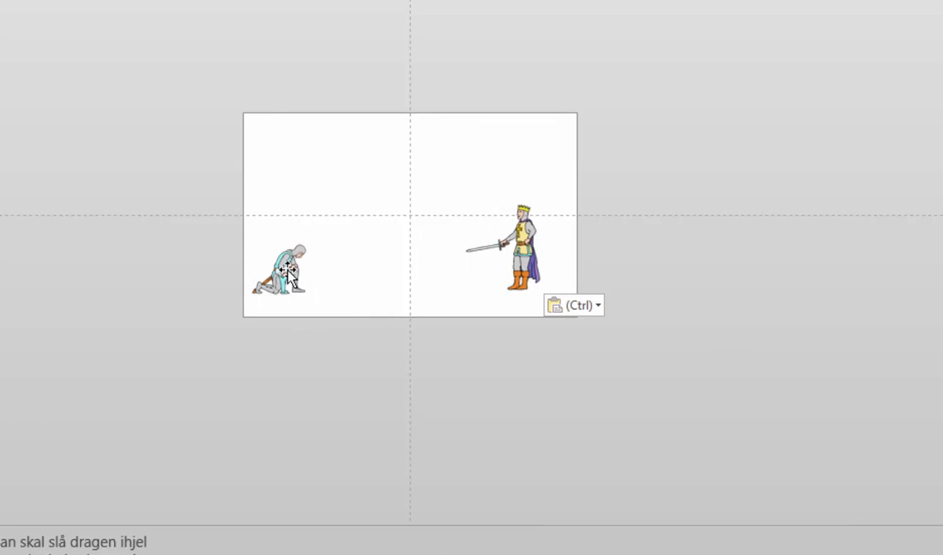
left_click(285, 270)
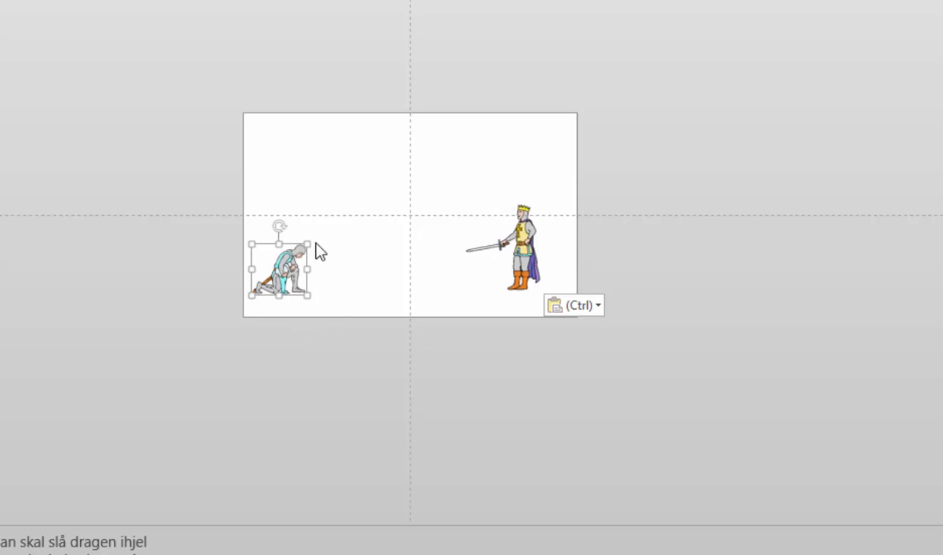
left_click_drag(308, 245, 347, 226)
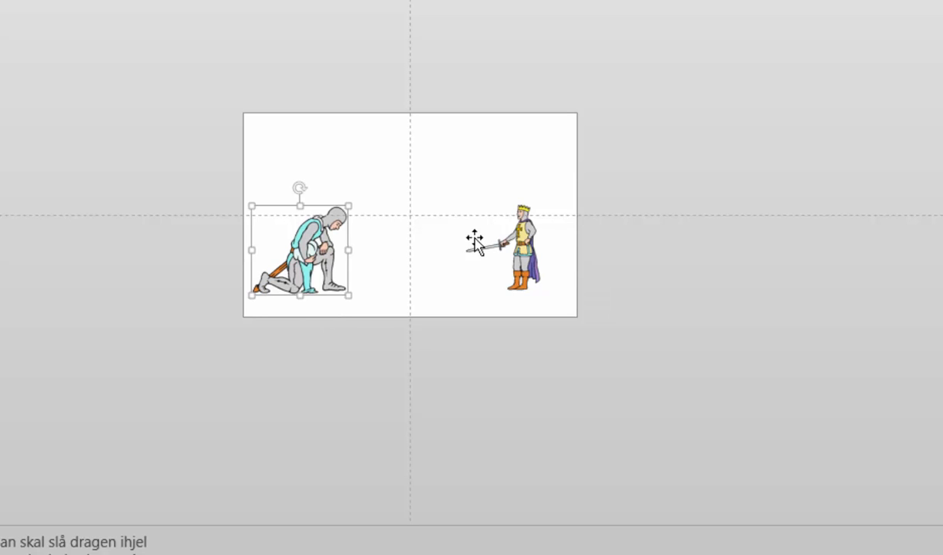
left_click(475, 242)
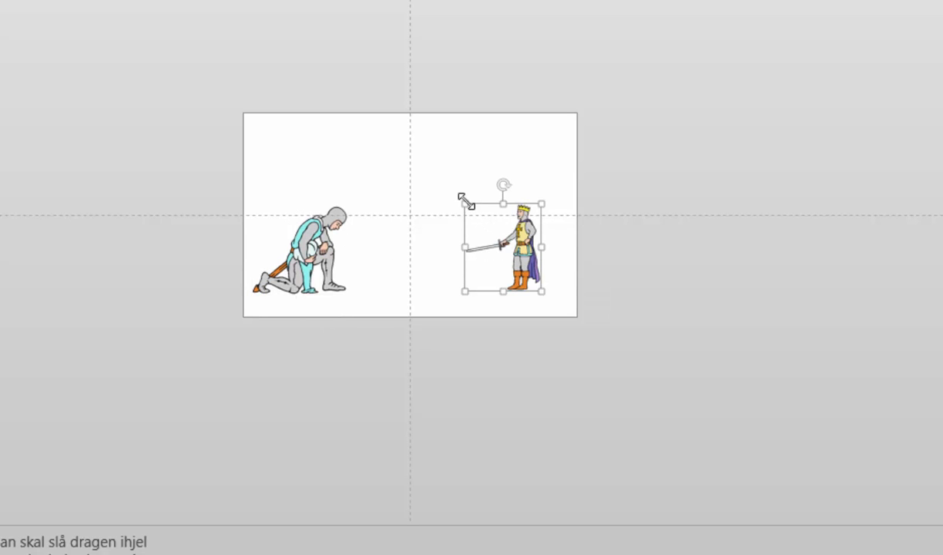
left_click_drag(465, 203, 411, 155)
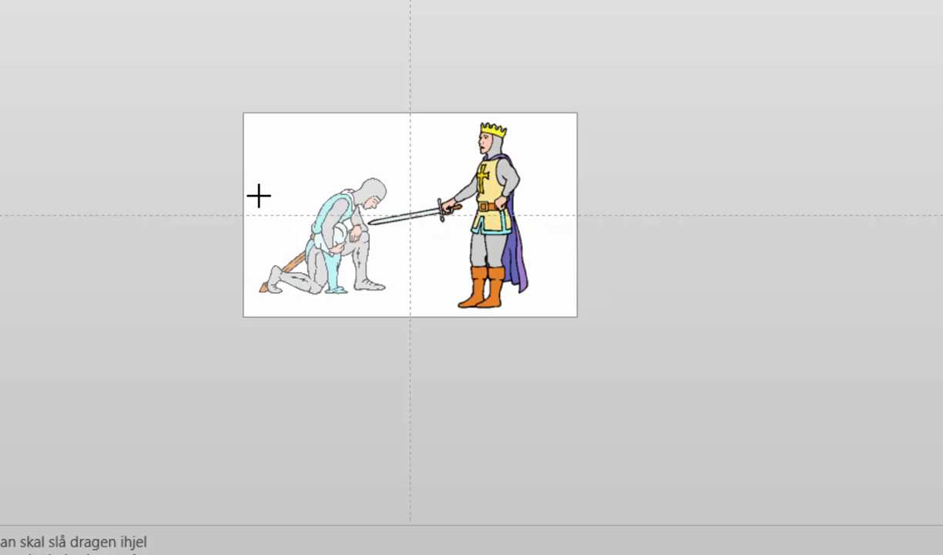
left_click_drag(259, 196, 263, 209)
left_click_drag(325, 240, 304, 256)
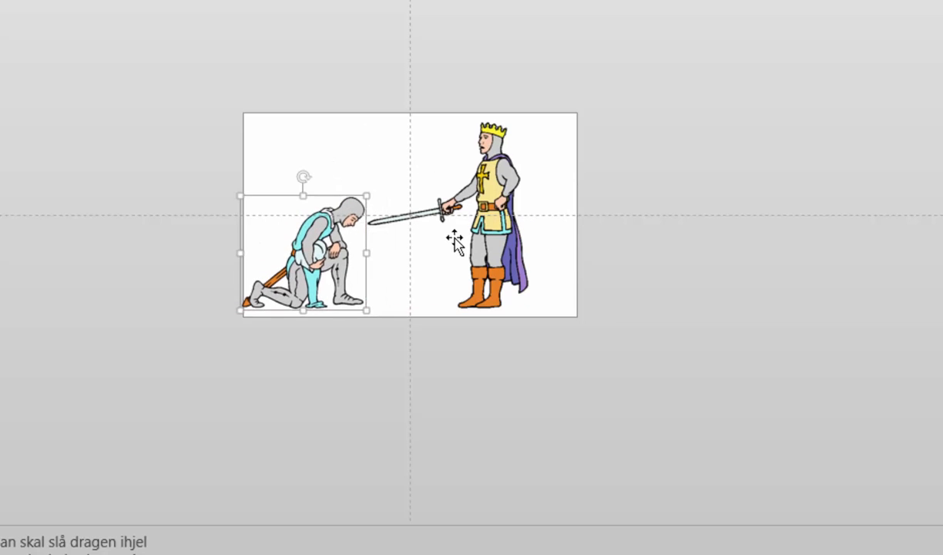
left_click_drag(463, 239, 502, 243)
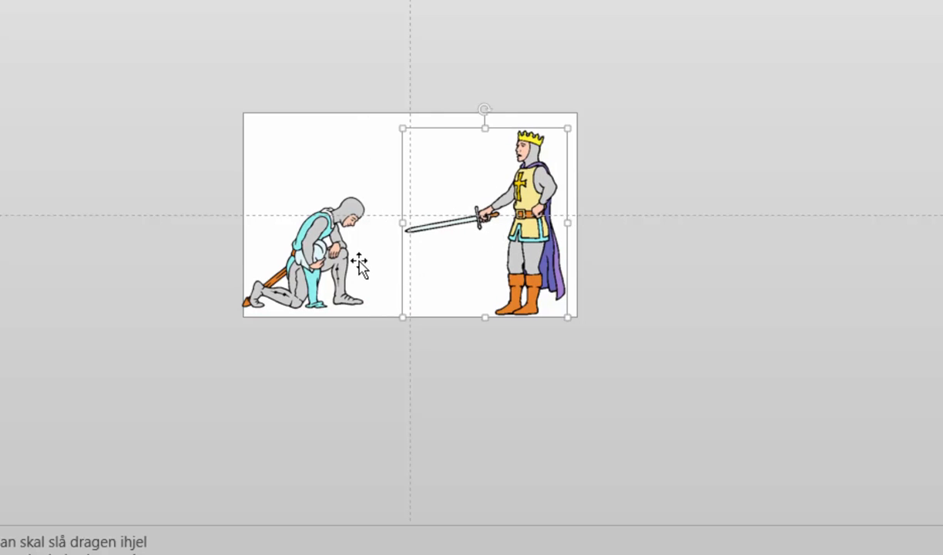
left_click_drag(327, 259, 339, 263)
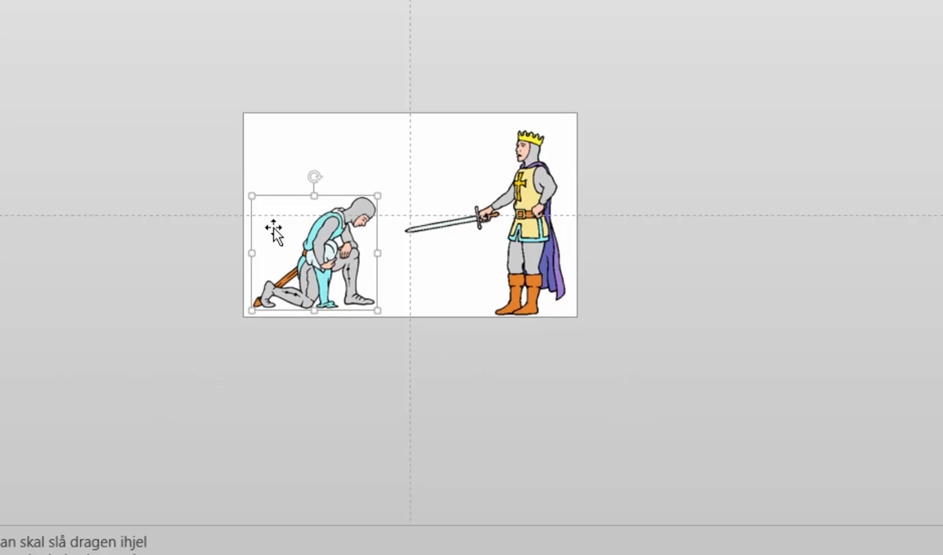
left_click_drag(285, 255, 310, 256)
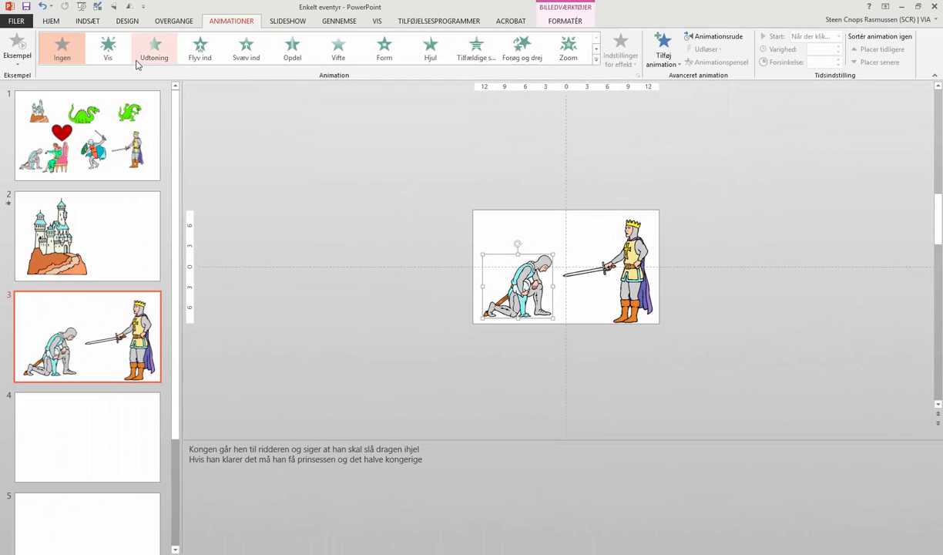
Step: Add a Streger (lines) motion path moving the knight from off the slide's left edge to his kneeling spot
left_click(597, 60)
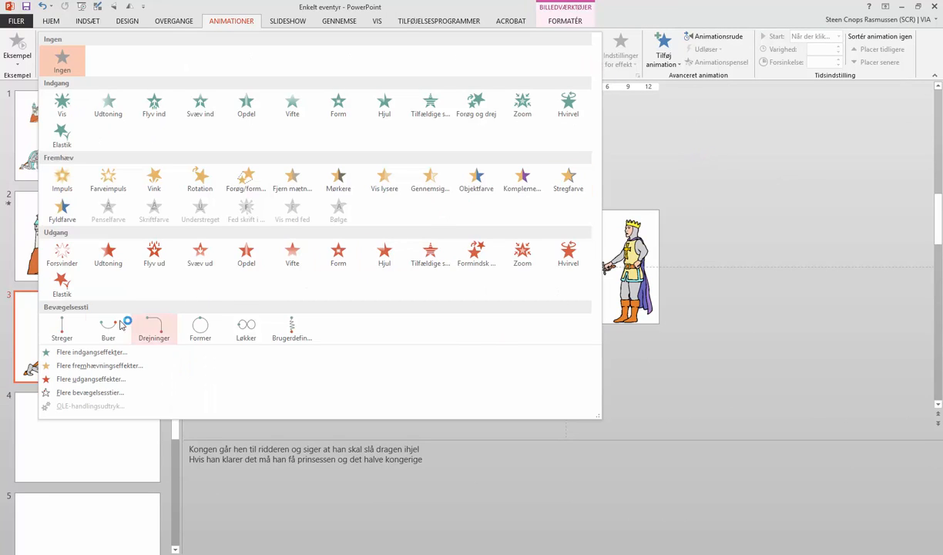
left_click(61, 328)
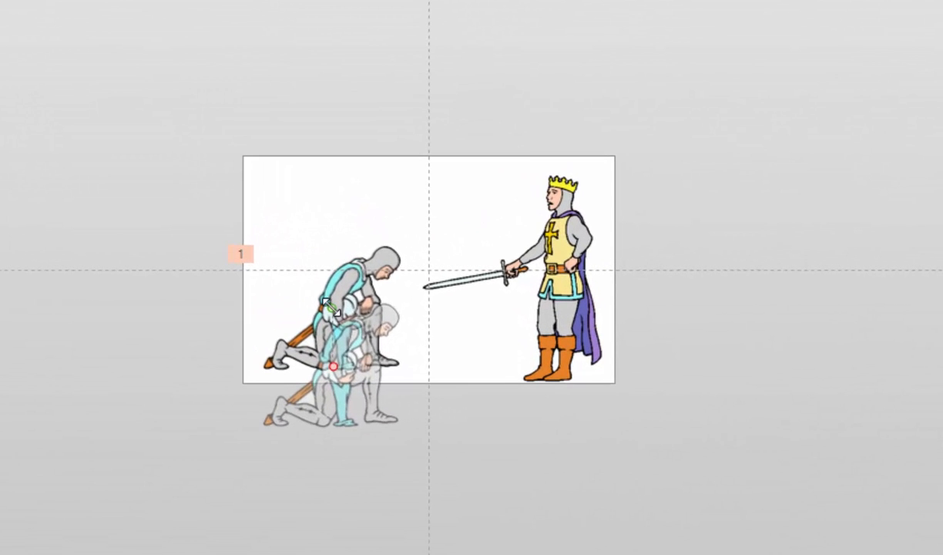
left_click_drag(308, 307, 159, 319)
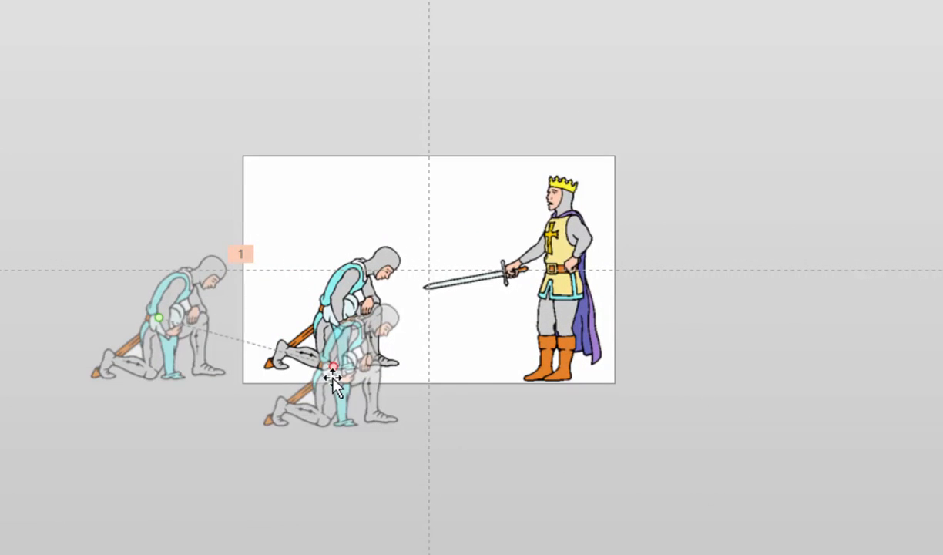
left_click_drag(333, 363, 333, 309)
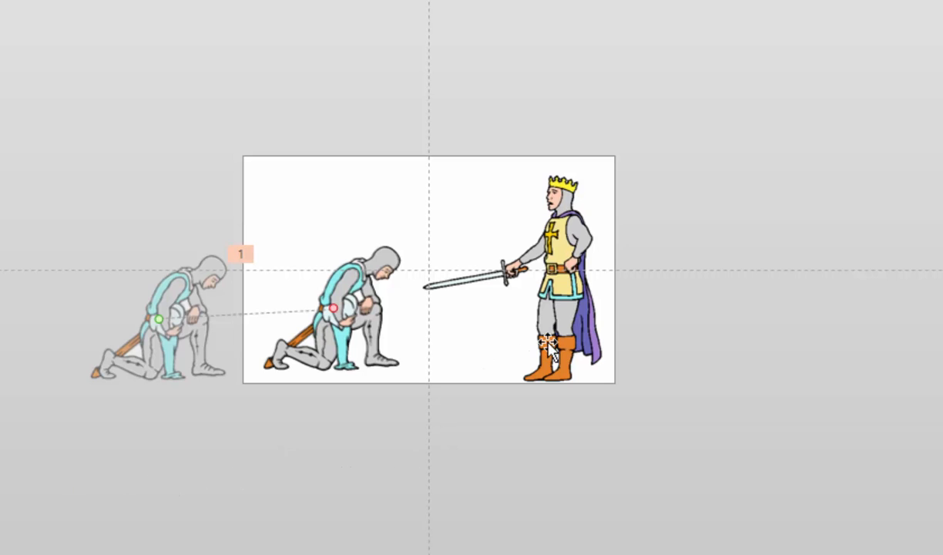
left_click(555, 319)
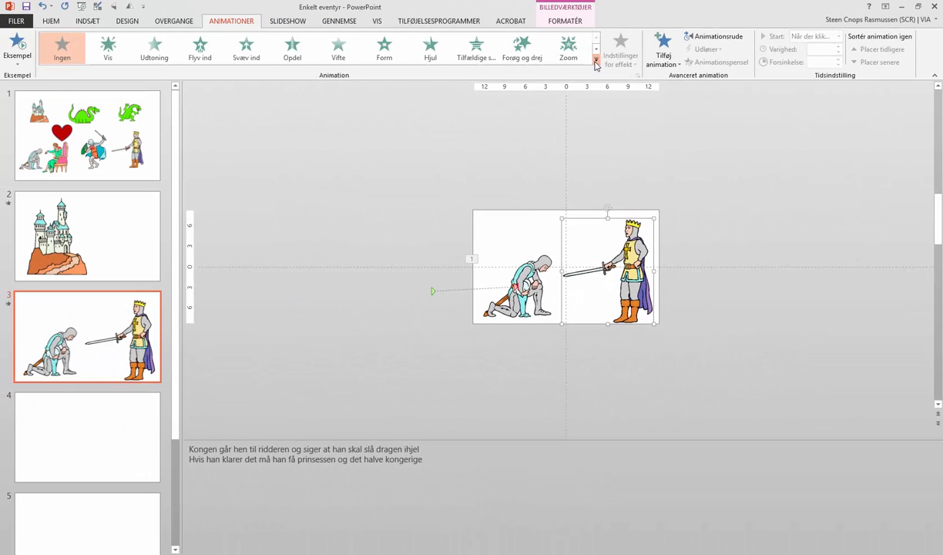
Step: Add a Streger (lines) motion path moving the king from off the slide's right edge to the middle near the knight
left_click(596, 65)
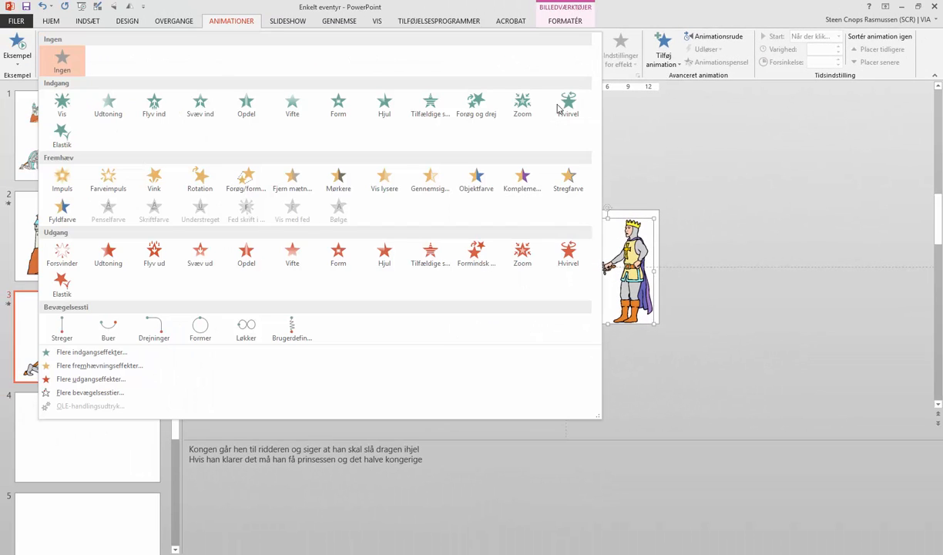
left_click(67, 329)
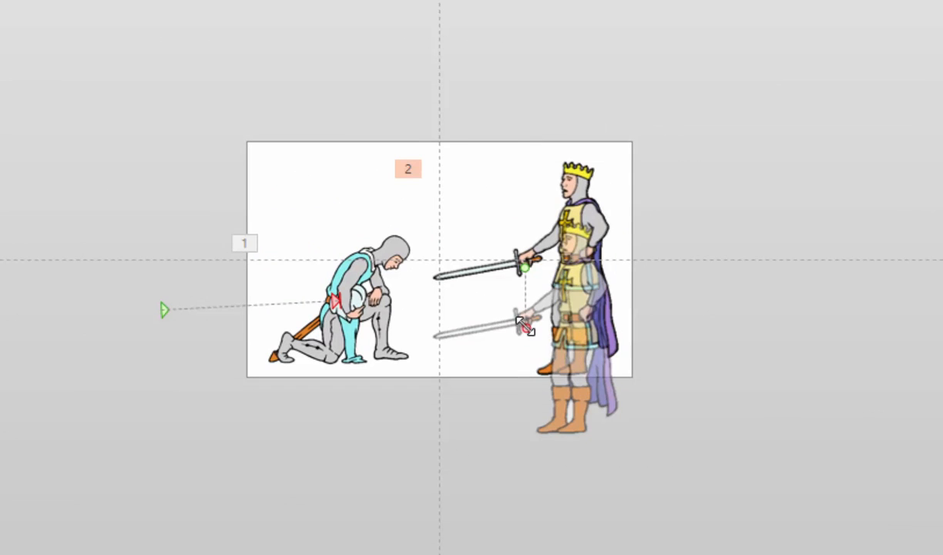
left_click_drag(528, 327, 498, 268)
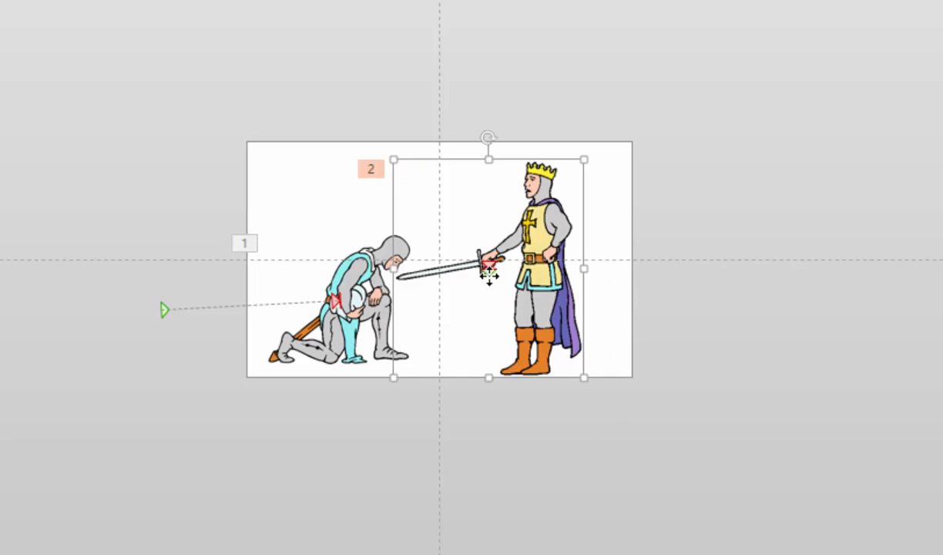
left_click_drag(487, 272, 787, 236)
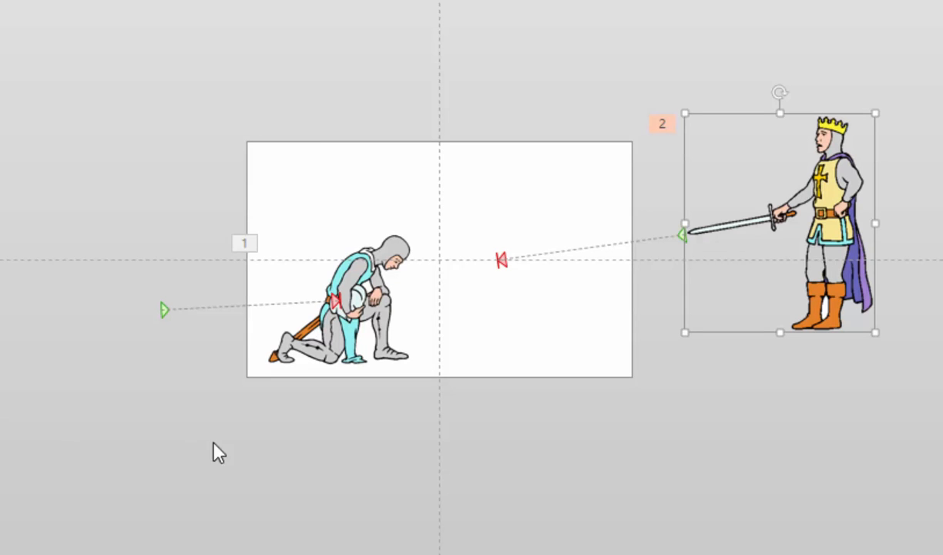
Step: Set the king's motion path duration to 7 seconds
left_click(347, 305)
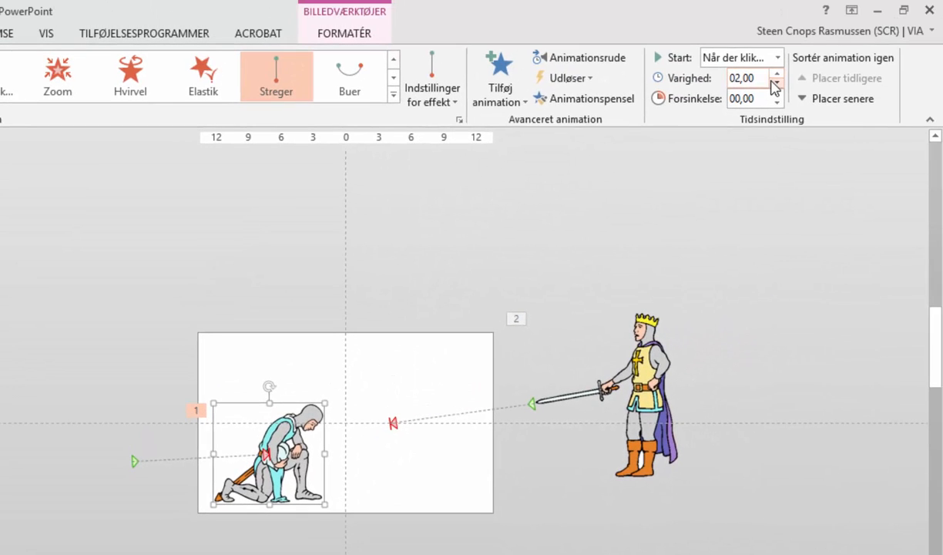
left_click(636, 411)
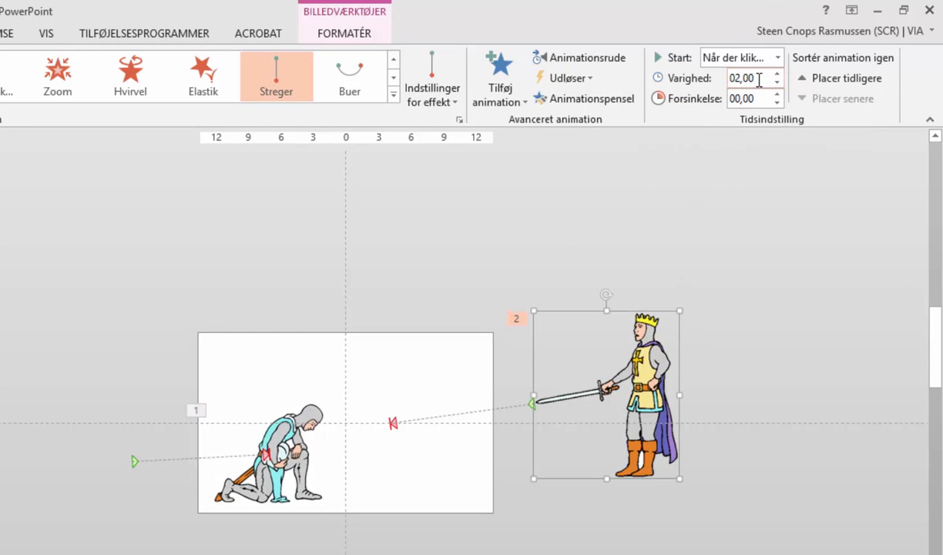
left_click(736, 78)
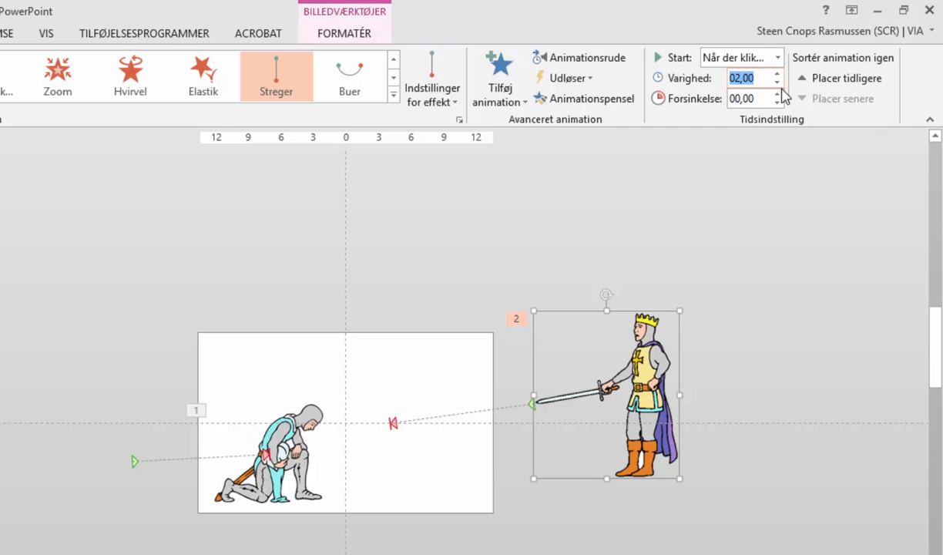
type("7")
key("Return")
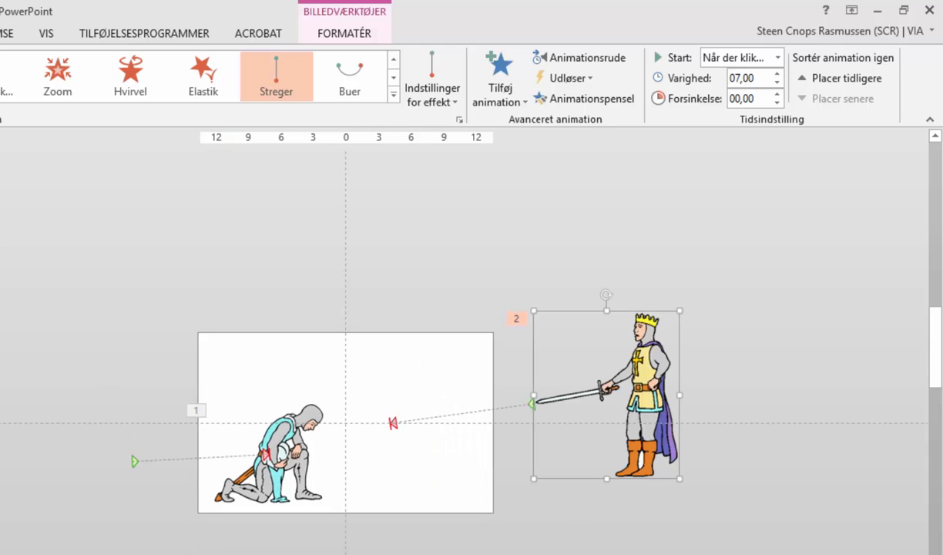
Step: Run the slide show from the current slide and step through slides 2 and 3 to check the animations
key("shift+F5")
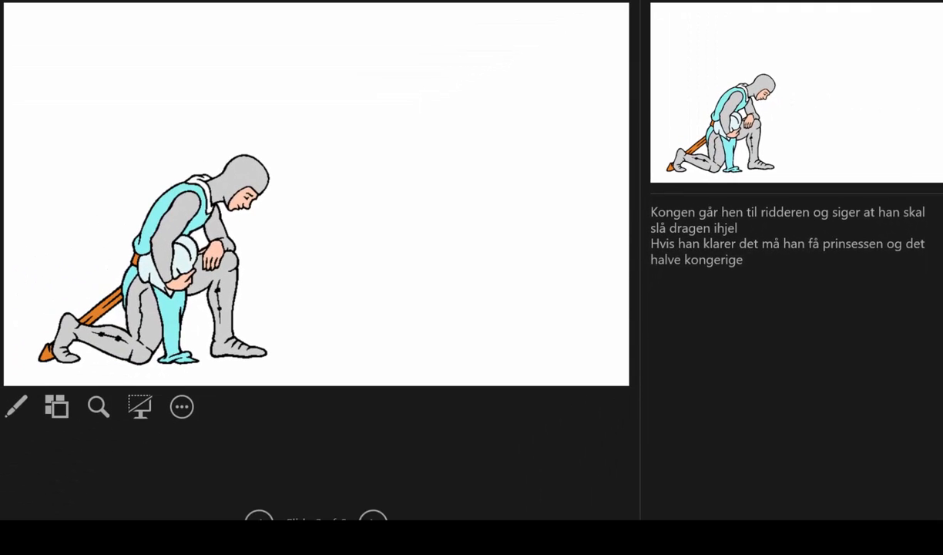
key("Left")
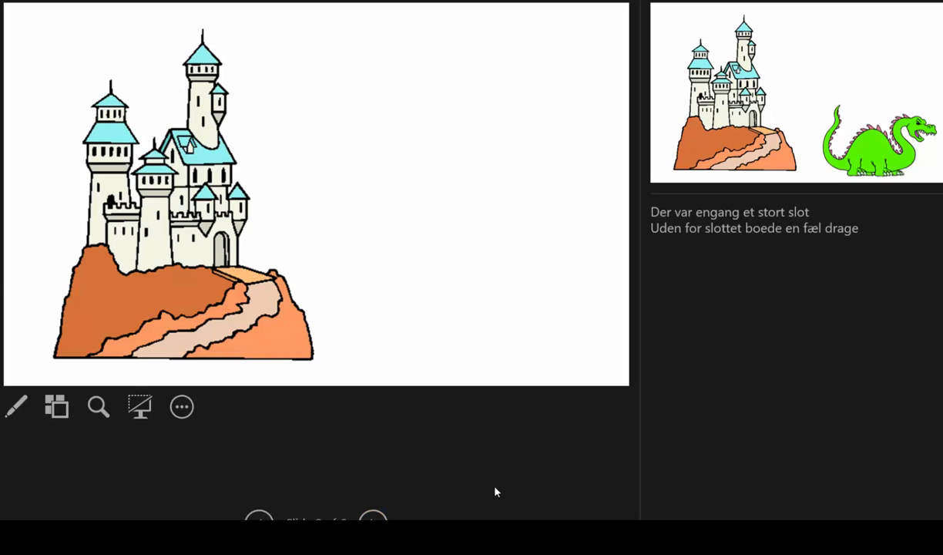
key("Right")
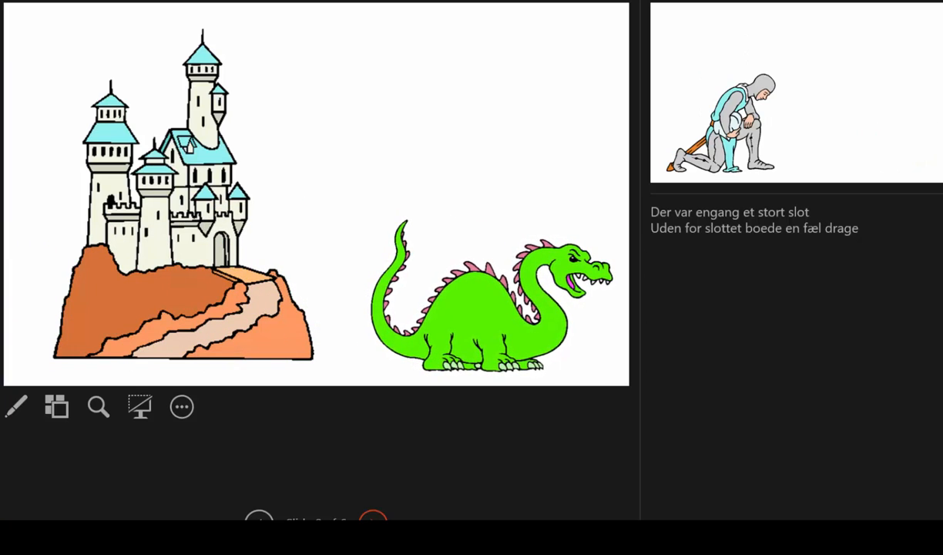
key("Right")
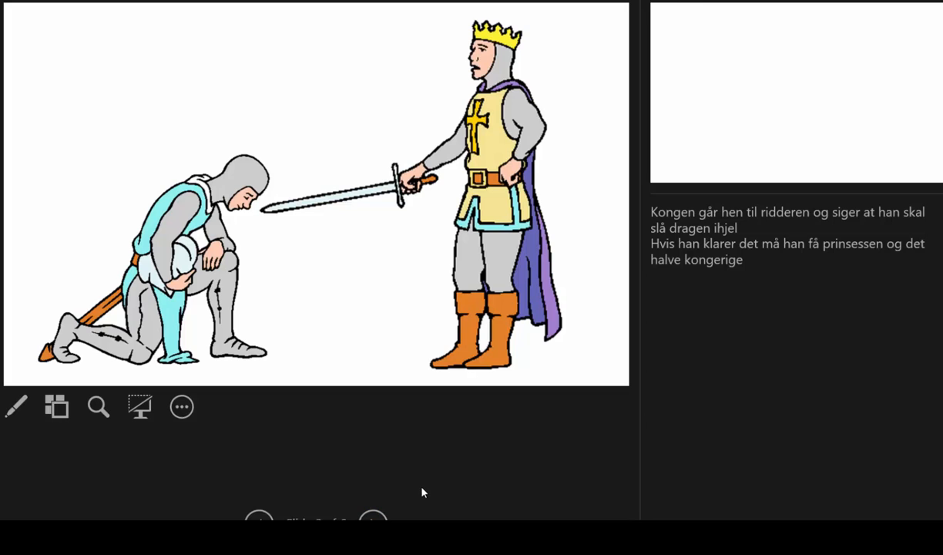
key("Escape")
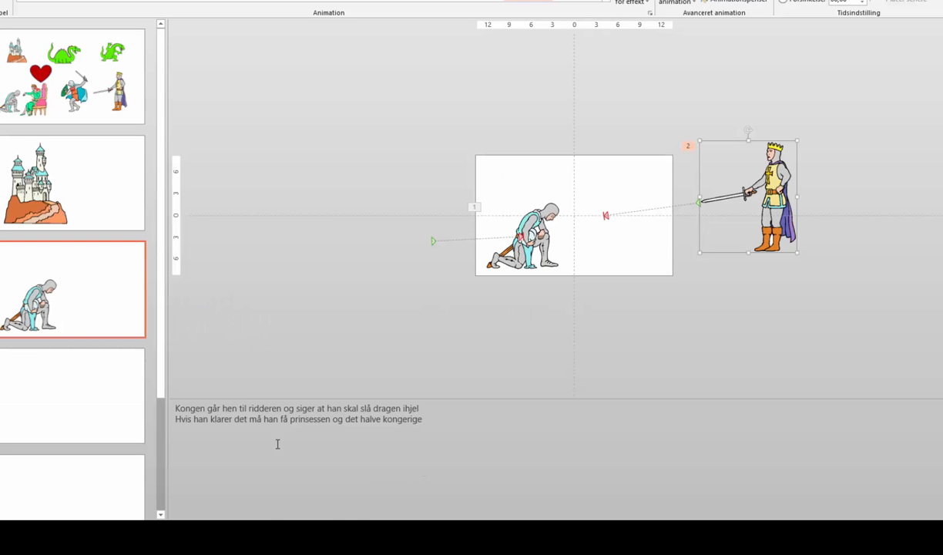
Step: Copy the small dragon and the fighting knight from slide 1 and paste them onto slide 4
left_click(96, 416)
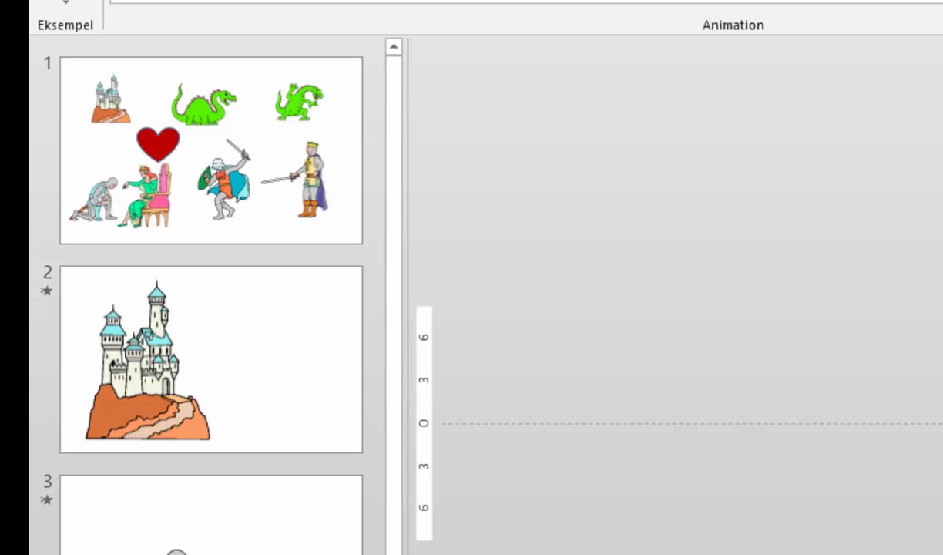
left_click(213, 245)
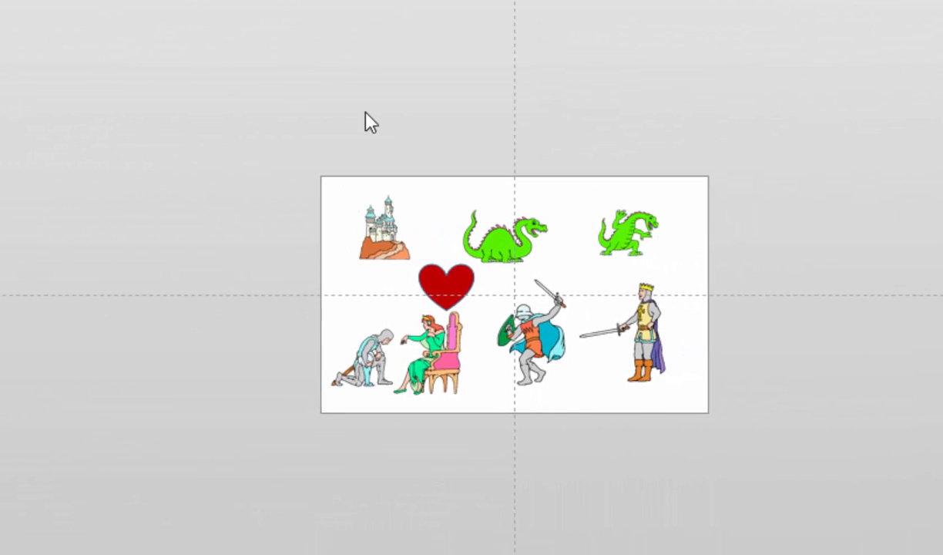
left_click(630, 241)
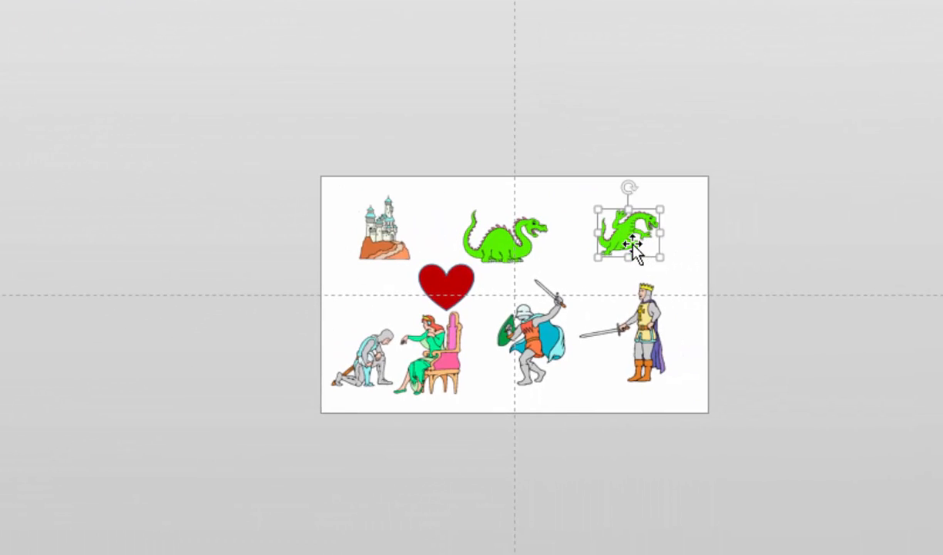
left_click_drag(633, 245, 549, 351)
left_click(549, 351, "ctrl")
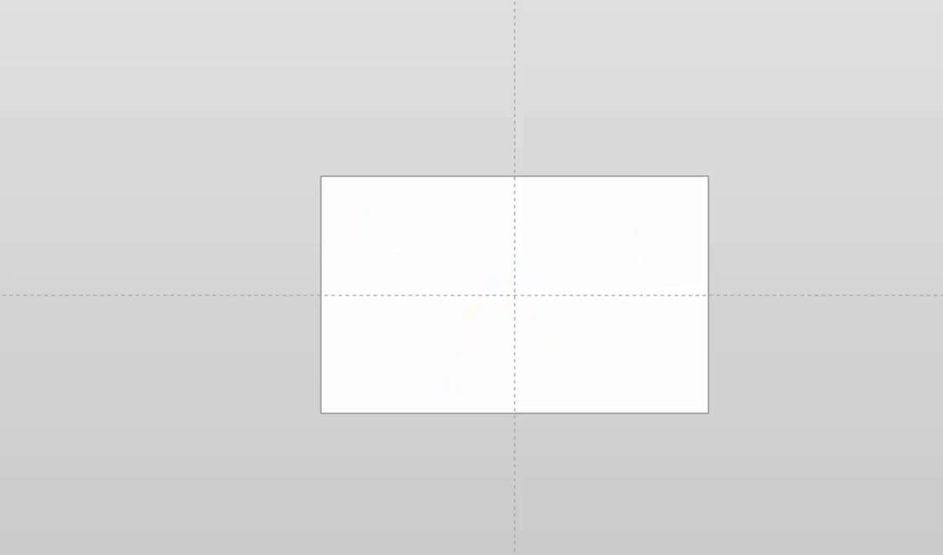
key("ctrl+v")
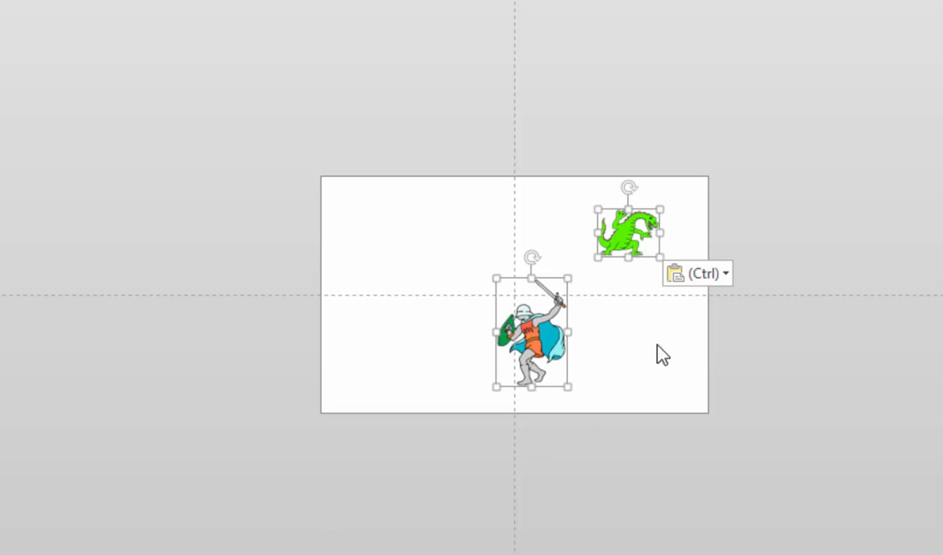
Step: Move the knight off the slide's right edge and the dragon off its left edge on slide 4
left_click(723, 399)
left_click_drag(524, 362, 758, 378)
left_click(575, 254)
left_click_drag(575, 255, 158, 344)
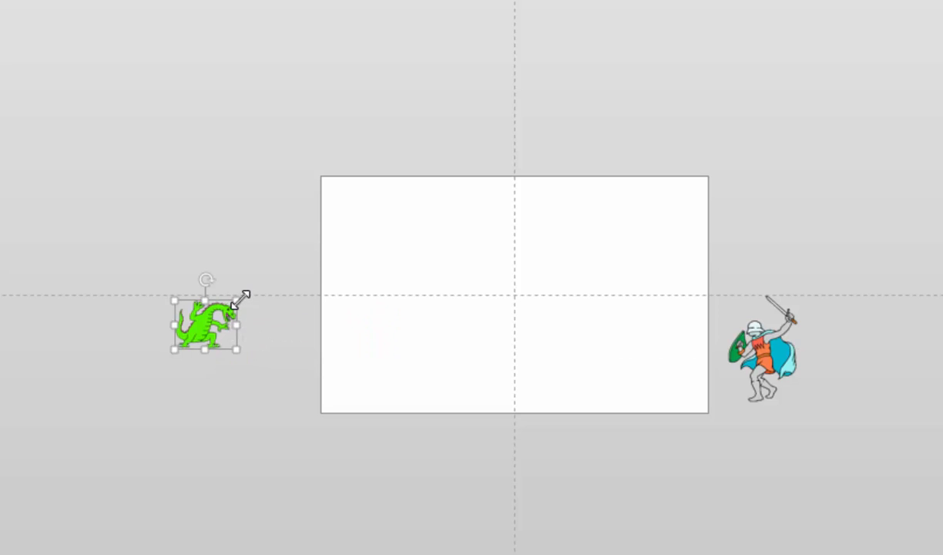
Step: Enlarge the dragon and try positioning the dragon and knight facing each other on the slide
left_click_drag(236, 300, 364, 276)
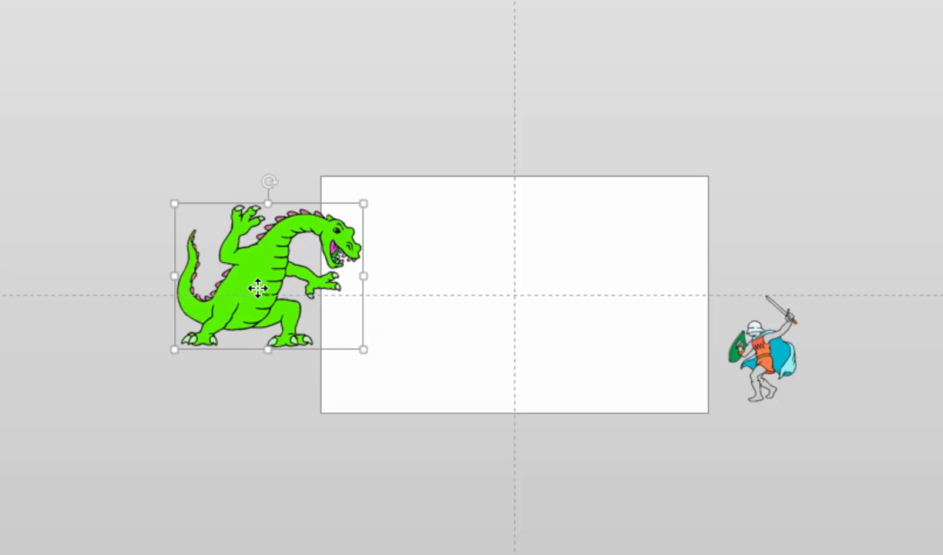
left_click_drag(259, 285, 430, 318)
left_click_drag(728, 359, 801, 323)
left_click_drag(432, 319, 468, 319)
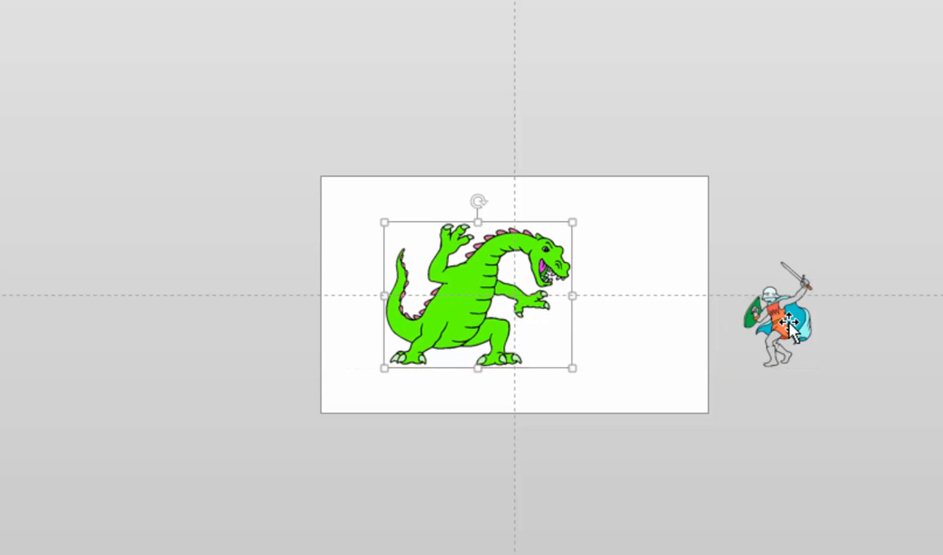
left_click_drag(792, 323, 632, 319)
left_click(427, 322)
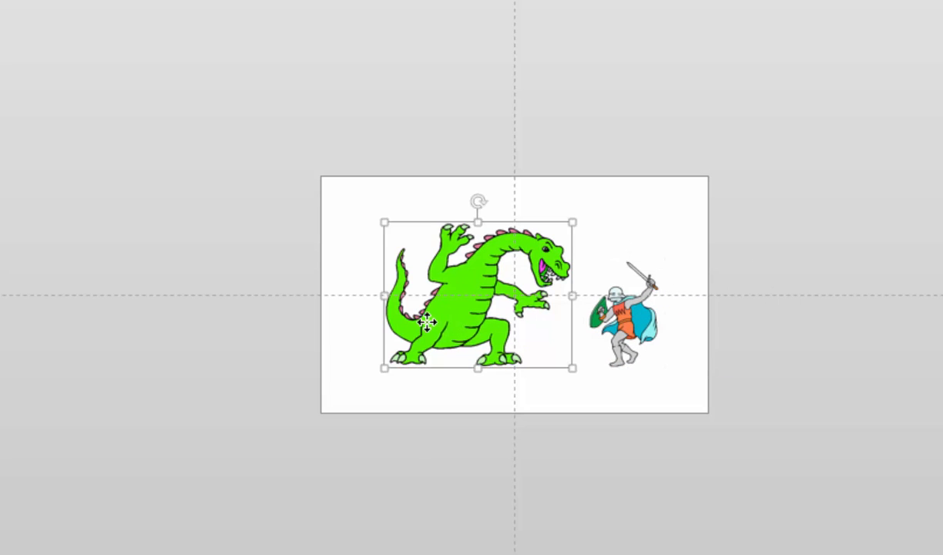
left_click_drag(427, 322, 403, 333)
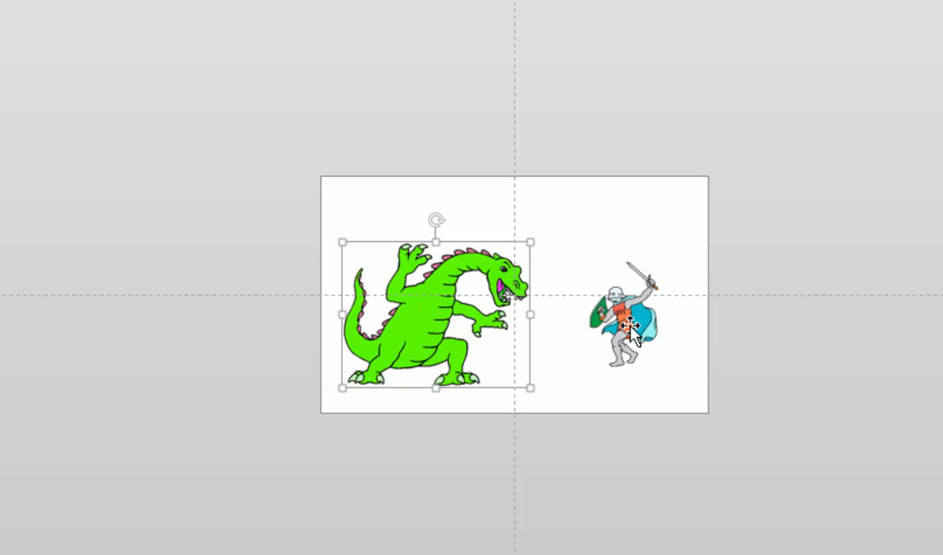
Step: Move the knight back beyond the slide's right edge and the dragon beyond its left edge
left_click_drag(626, 324, 782, 324)
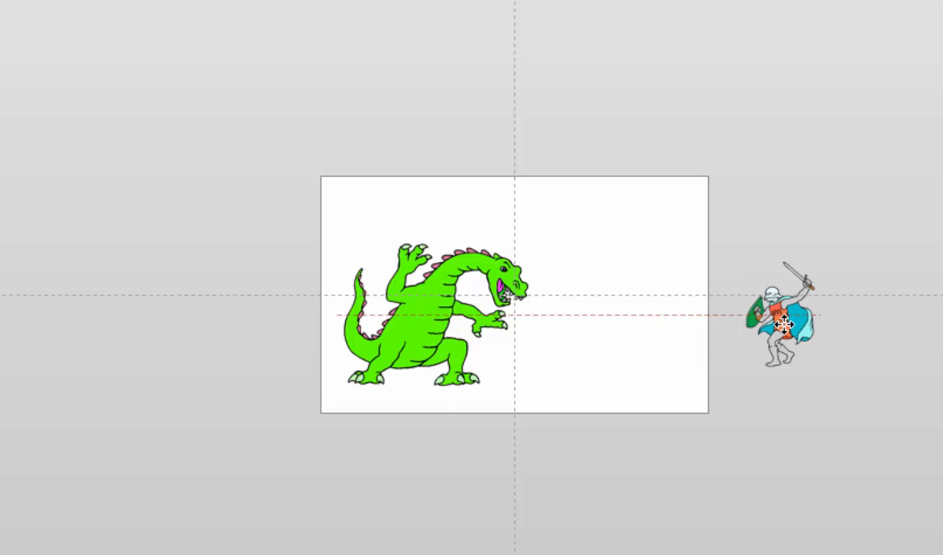
left_click(373, 316)
left_click_drag(373, 316, 124, 316)
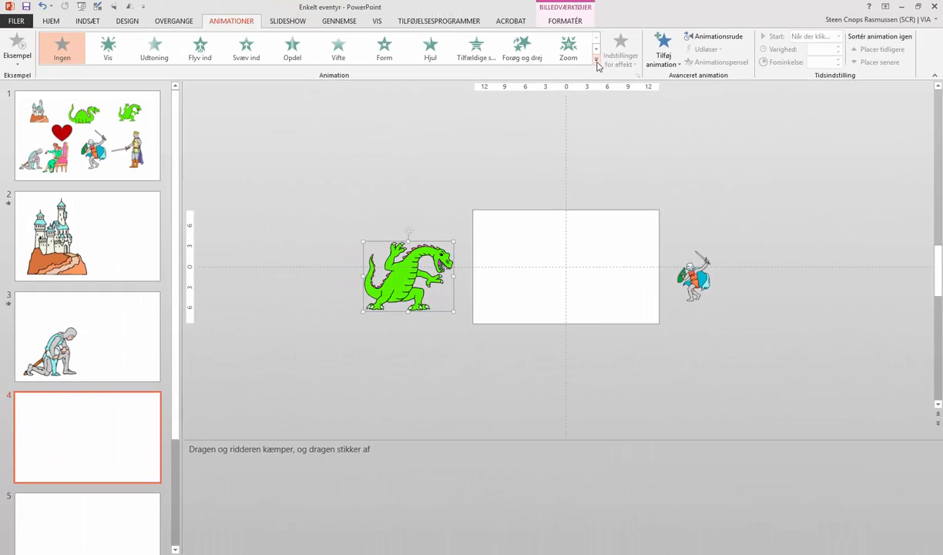
Step: Draw a custom (Brugerdefineret) wavy motion path moving the dragon from off the left edge into the slide's middle
left_click(596, 63)
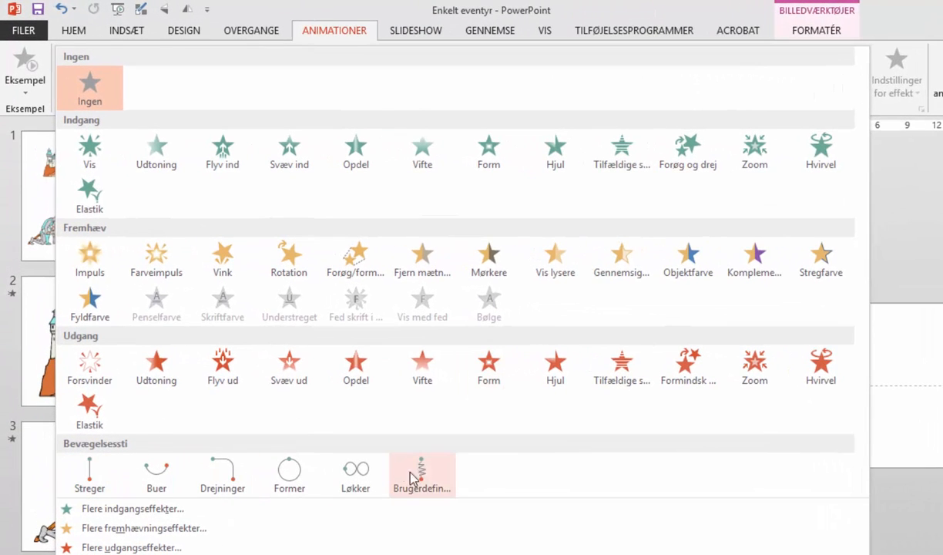
left_click(417, 480)
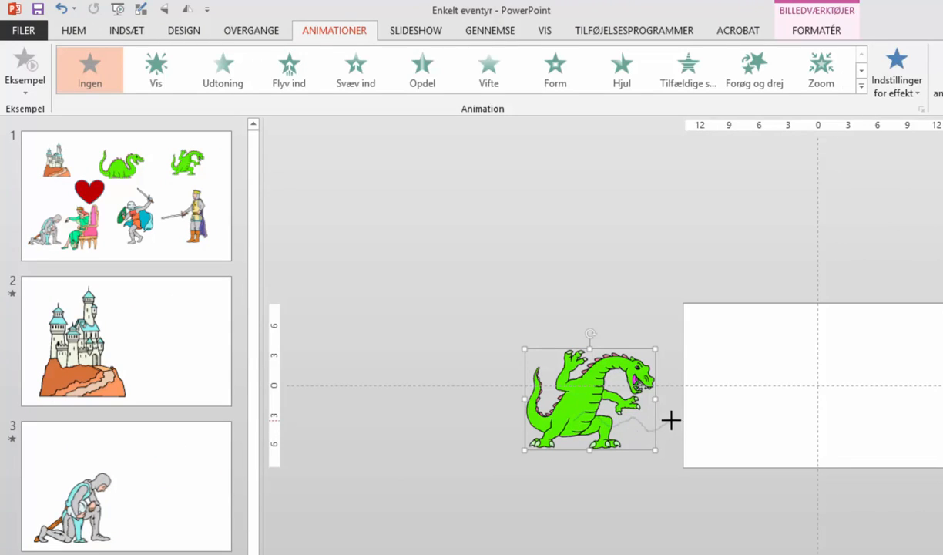
double_click(769, 430)
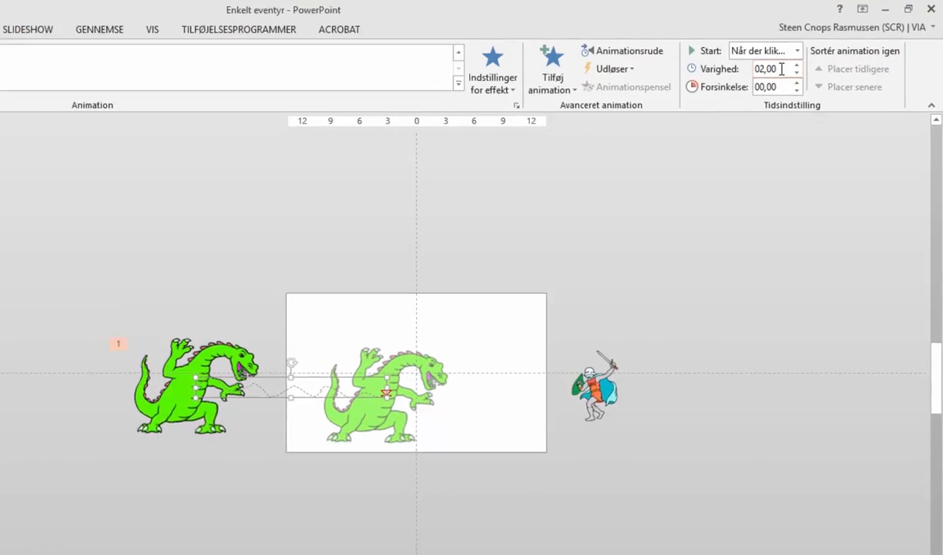
Step: Set the dragon's motion path duration to 5 seconds
left_click_drag(827, 49, 792, 49)
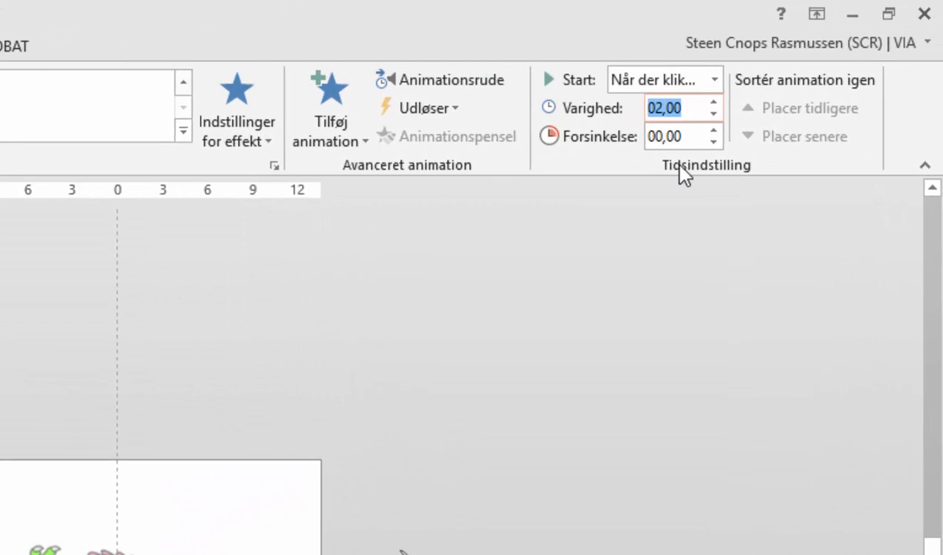
type("5")
key("Return")
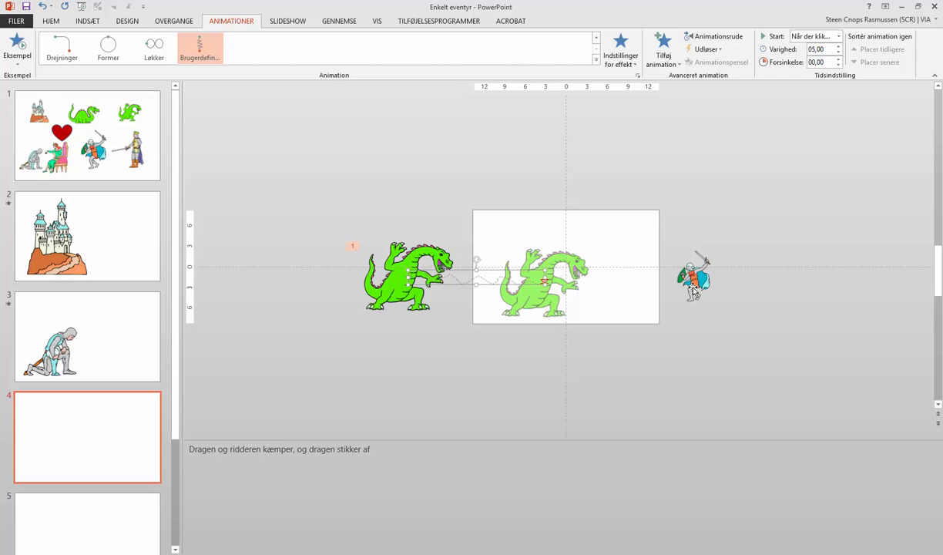
Step: Draw a custom (Brugerdefineret) looping motion path moving the knight in from beyond the slide's right edge toward the middle
left_click(693, 289)
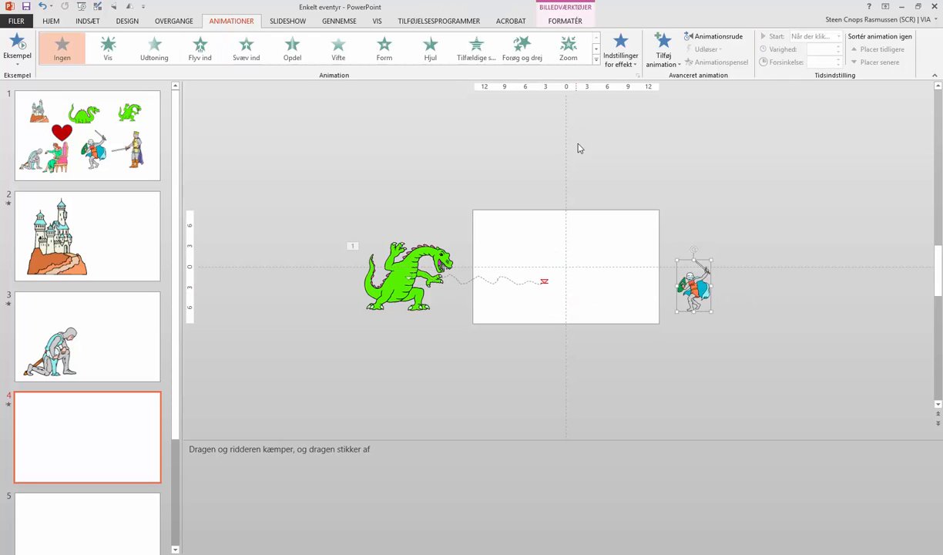
left_click(596, 60)
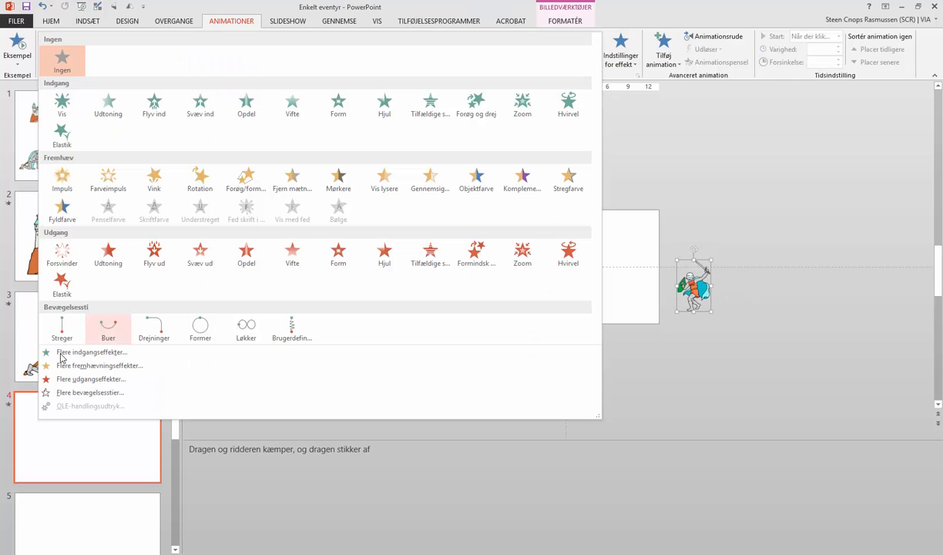
left_click(295, 332)
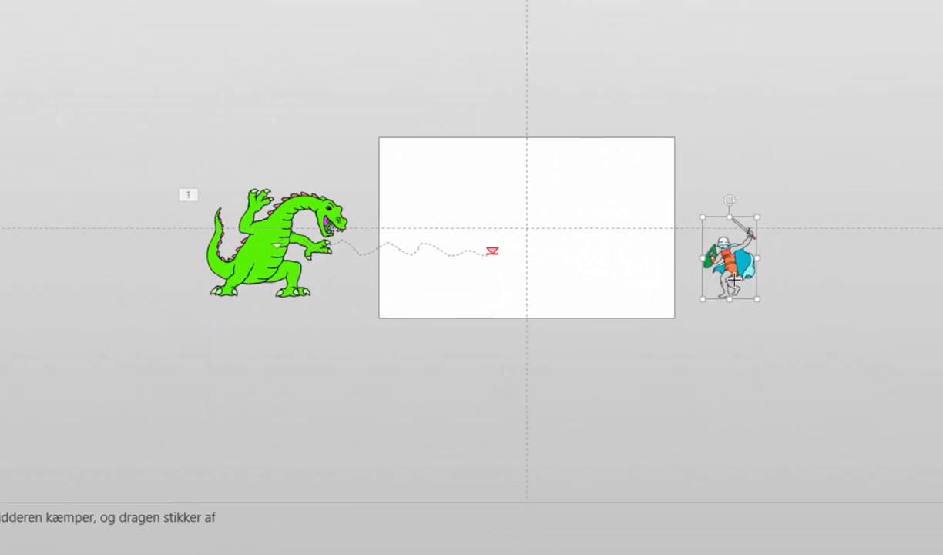
mouse_move(666, 289)
left_mouse_down()
mouse_move(538, 281)
mouse_move(607, 272)
mouse_move(602, 255)
mouse_move(524, 274)
mouse_move(543, 298)
mouse_move(579, 288)
mouse_move(568, 265)
mouse_move(568, 276)
left_mouse_up()
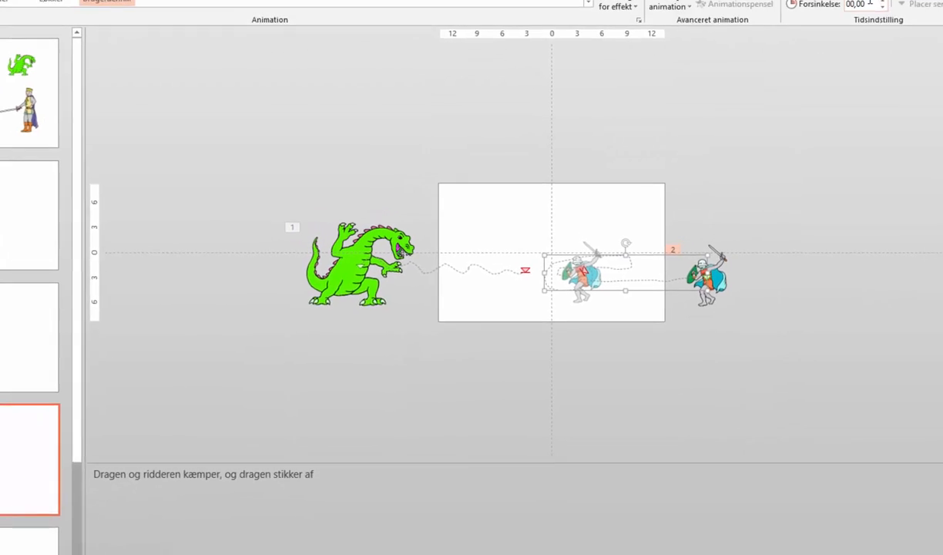
Step: Set the knight's motion path duration to 12 seconds and preview the slide's animations
left_click(828, 51)
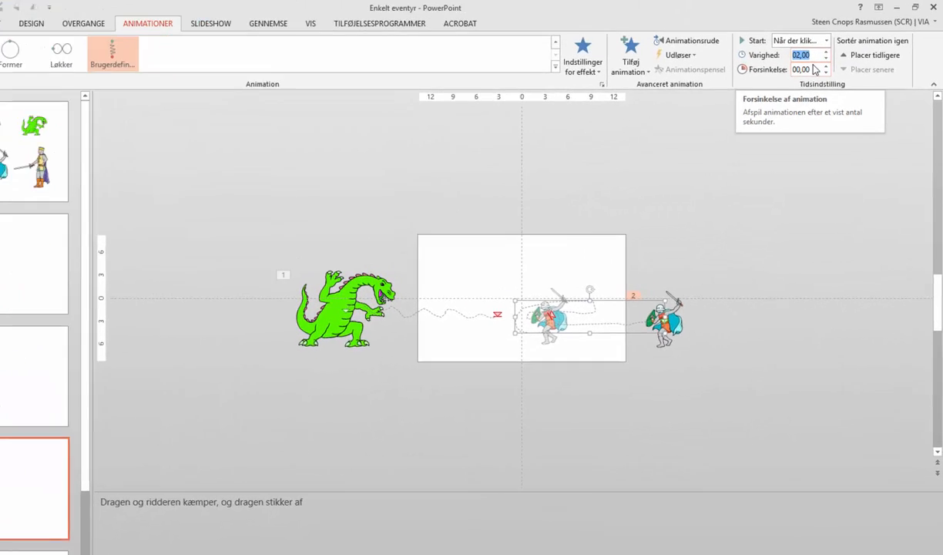
type("12")
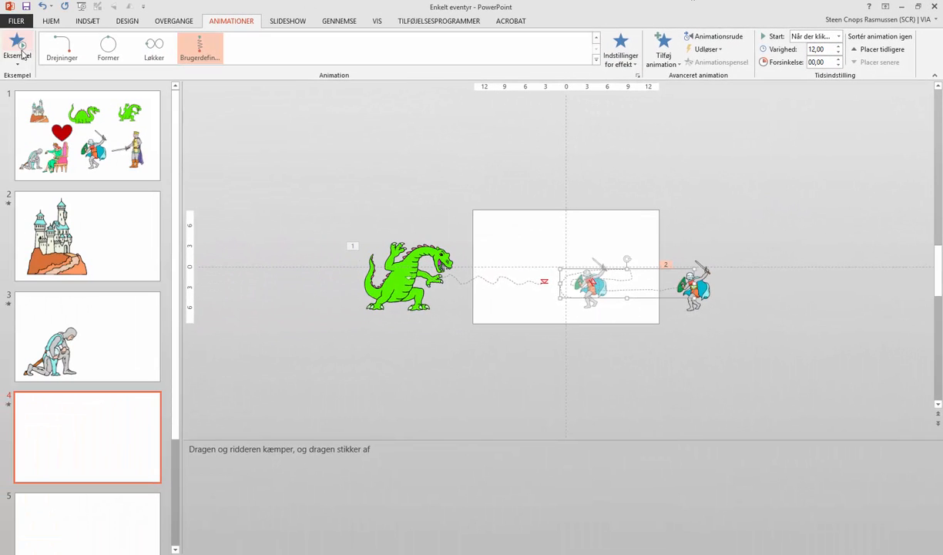
left_click(19, 57)
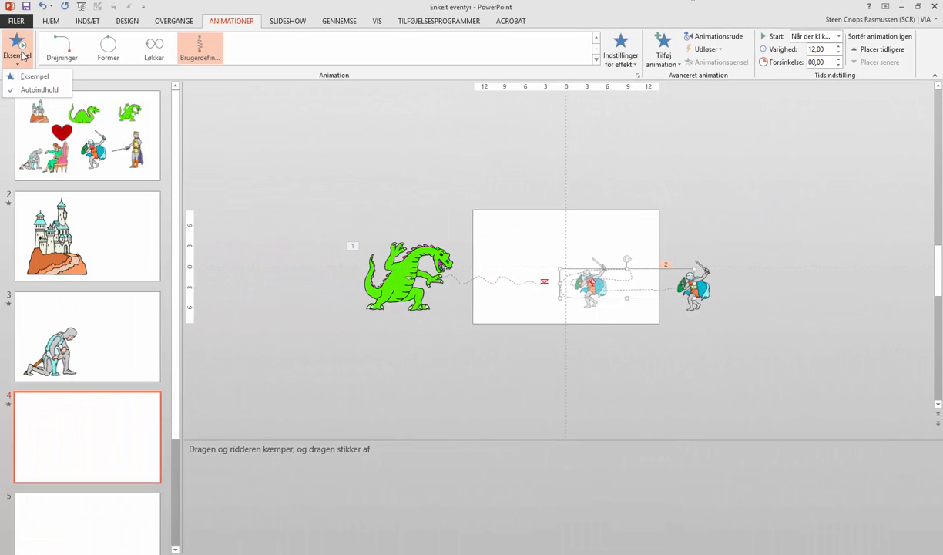
left_click(34, 77)
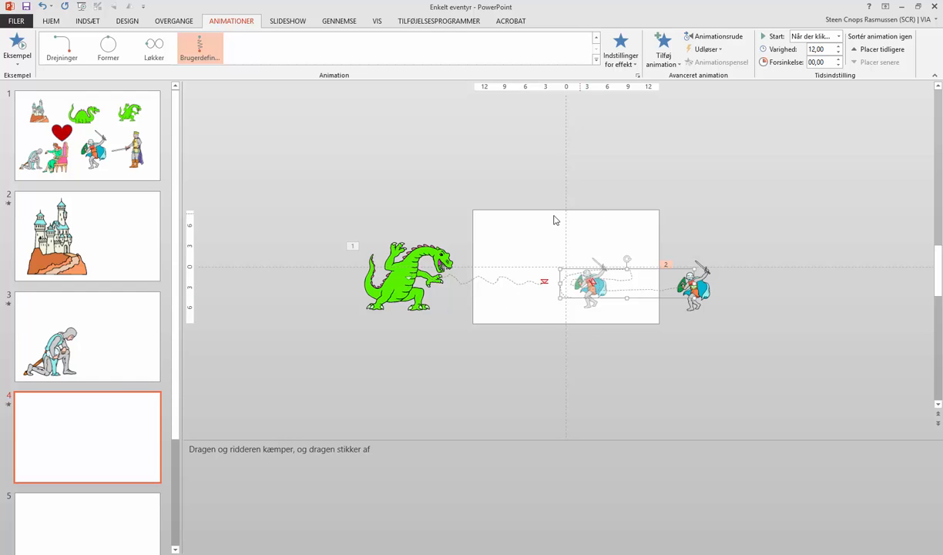
Step: Add the Formindsk og drej exit animation to the dragon and preview the slide's animations
left_click(414, 260)
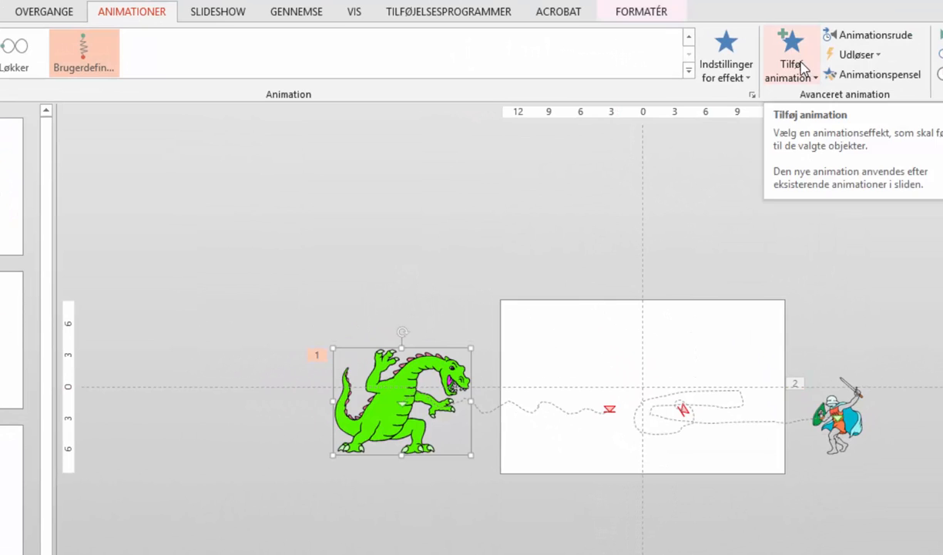
left_click(801, 68)
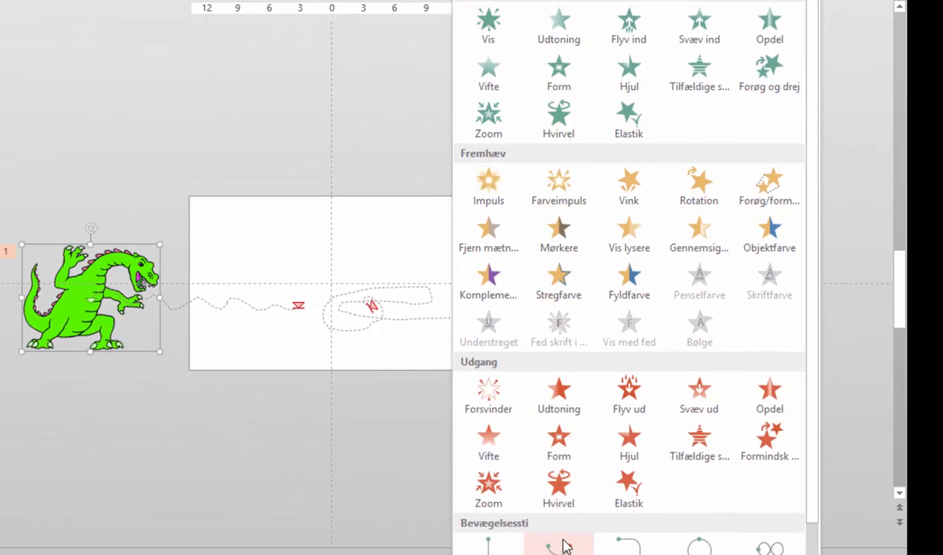
left_click(768, 440)
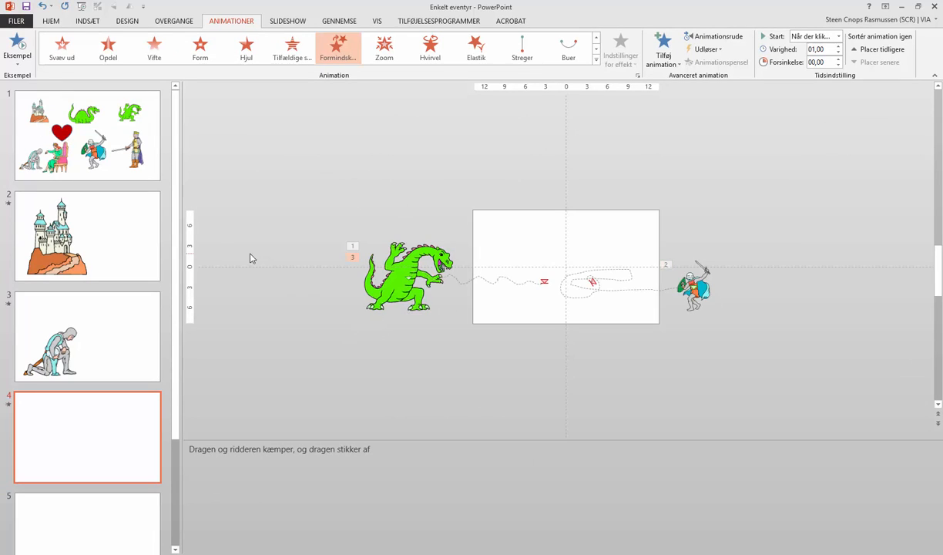
left_click(17, 58)
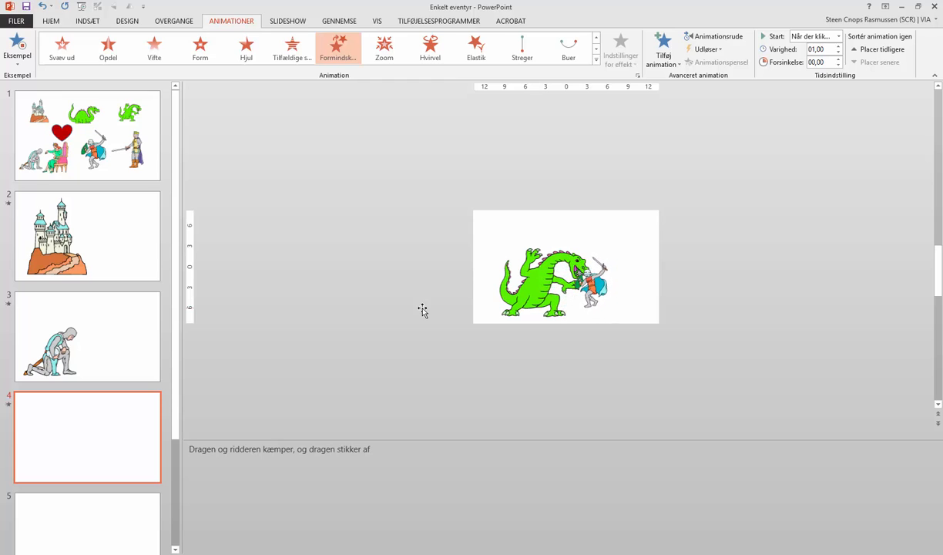
Step: Copy the kneeling knight, the princess and the king from slide 1 and paste them onto slide 5
left_click_drag(175, 367, 175, 447)
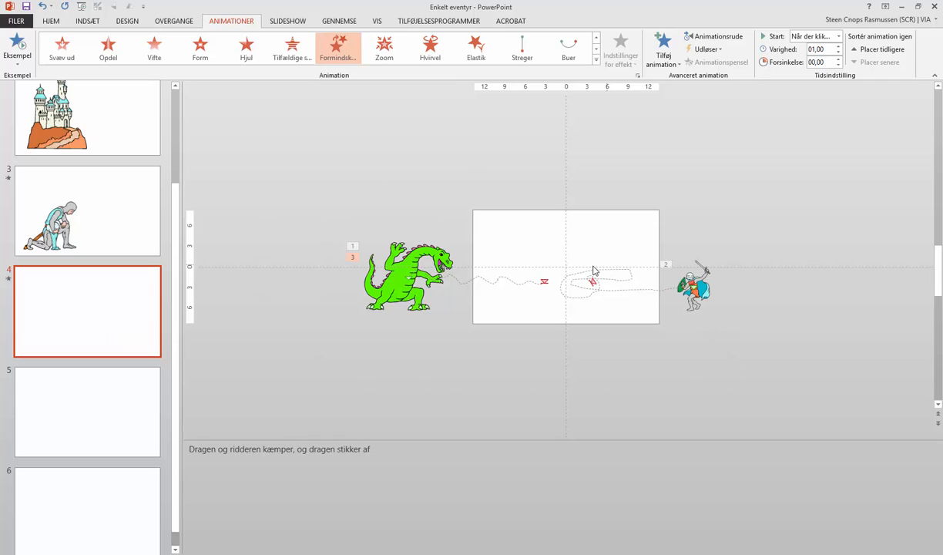
left_click(134, 414)
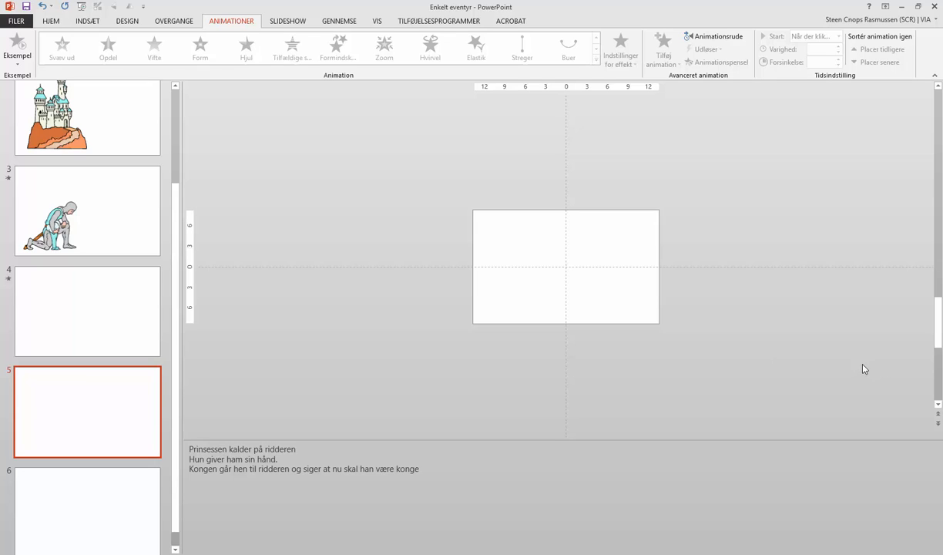
left_click_drag(935, 336, 859, 185)
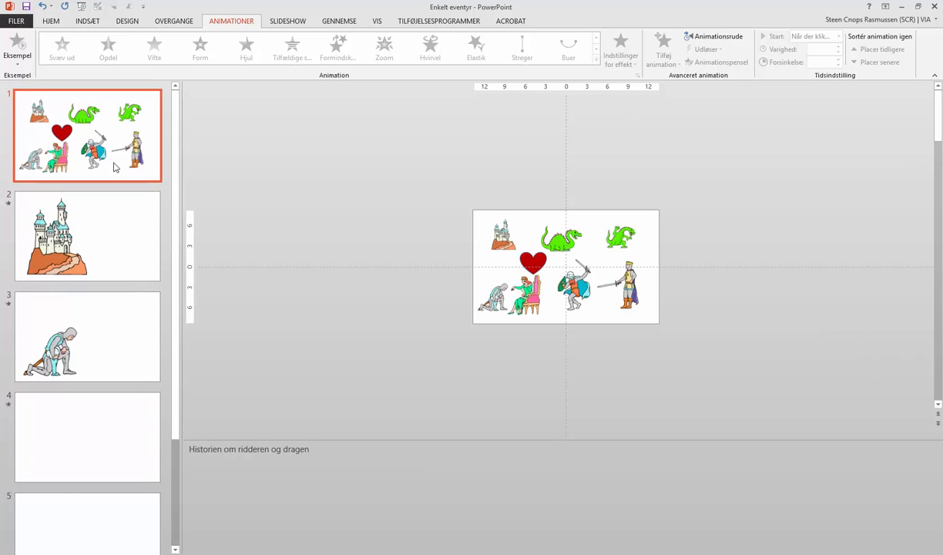
left_click(500, 292)
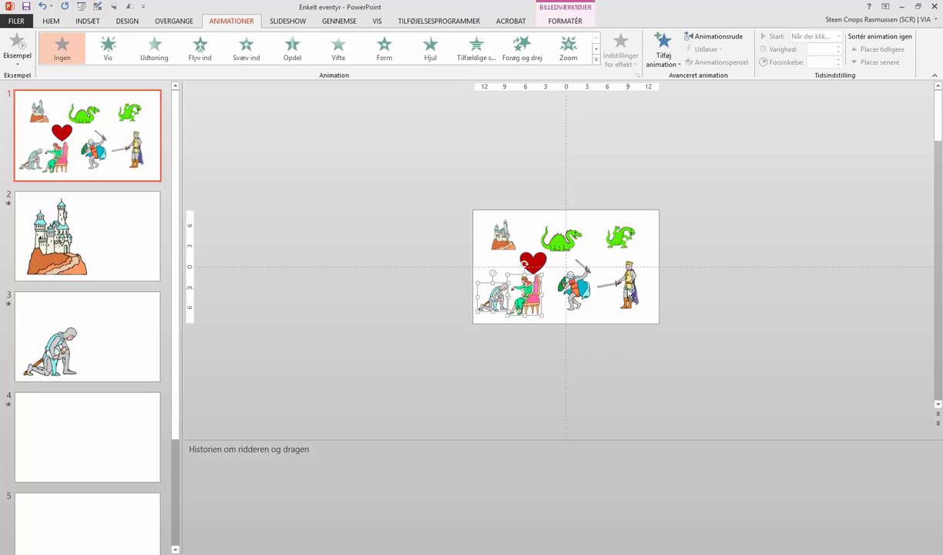
left_click(630, 297, "shift")
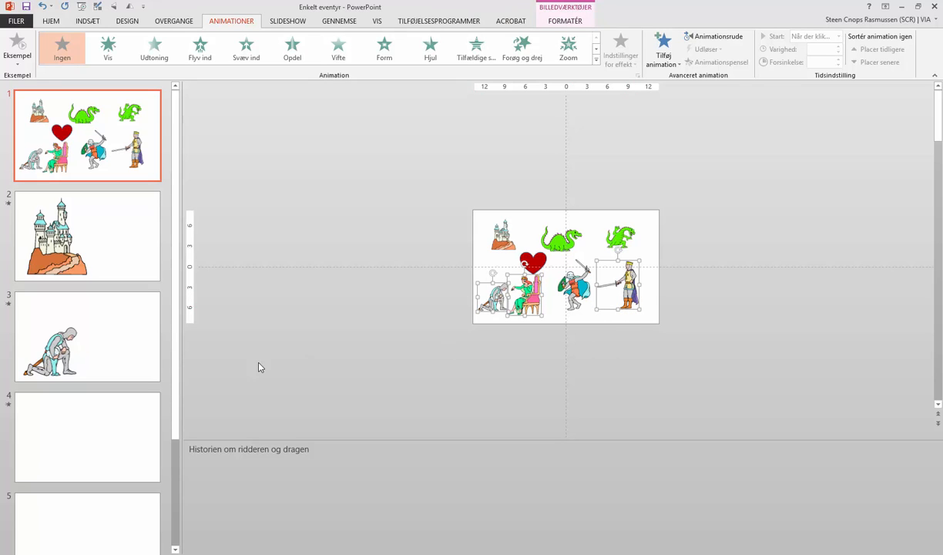
scroll(105, 386, "down", 3)
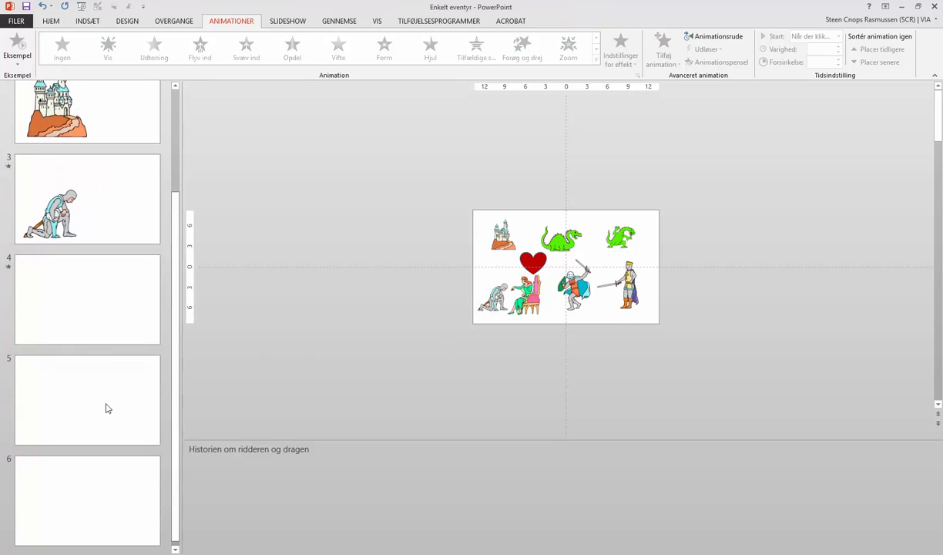
left_click(88, 401)
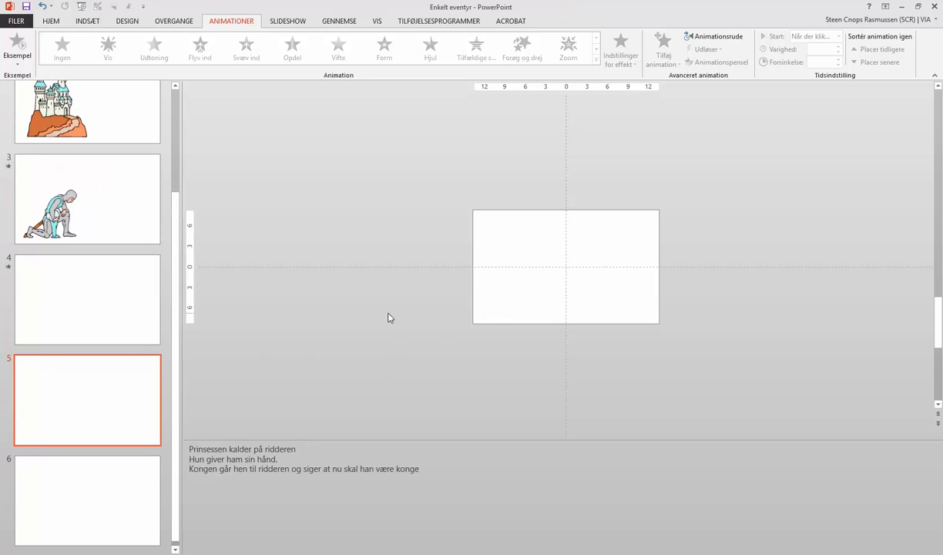
key("ctrl+v")
Step: Move the pasted kneeling knight, princess and king off the slide to clear it
left_click(449, 357)
left_click_drag(497, 311, 424, 315)
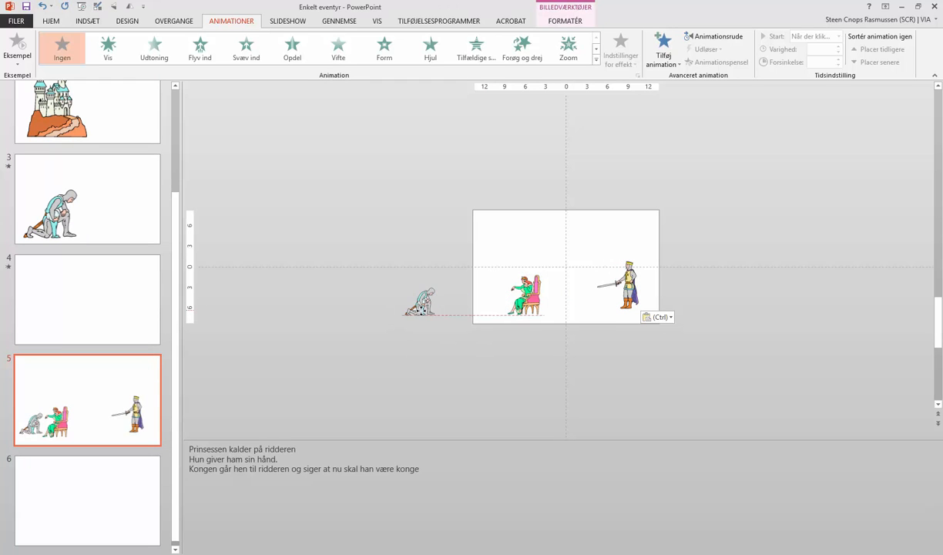
left_click_drag(524, 296, 473, 365)
left_click_drag(628, 289, 387, 246)
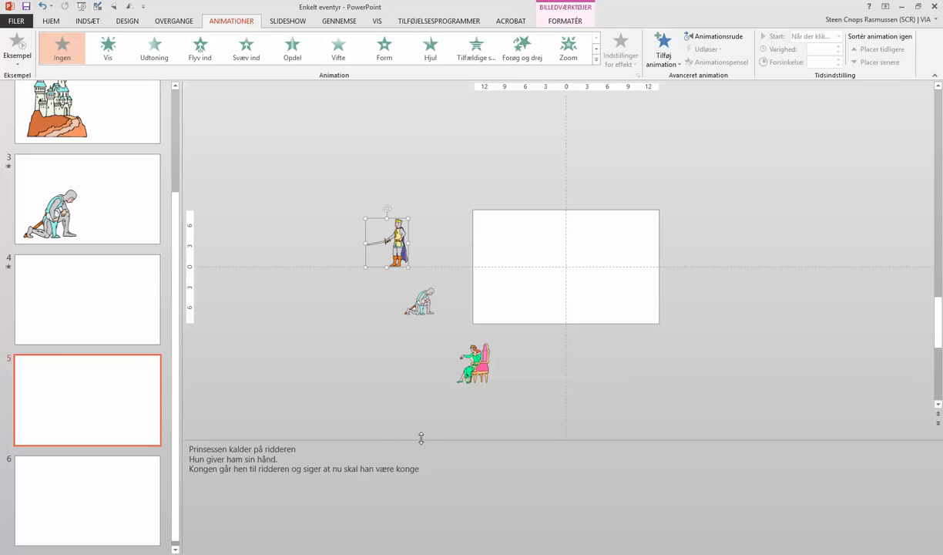
Step: Arrange the princess at the slide's lower right, the kneeling knight in front of her and the king at lower left
left_click_drag(484, 362, 610, 287)
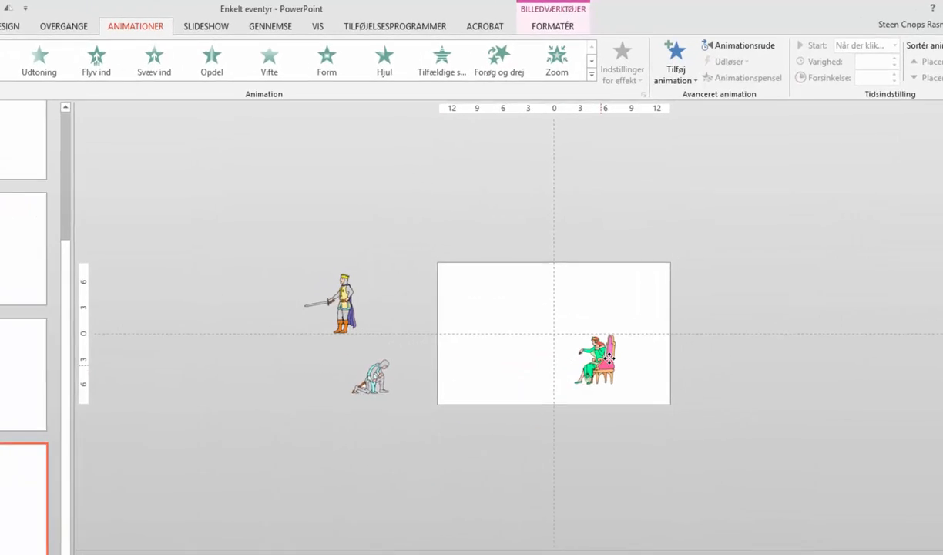
left_click_drag(609, 358, 620, 359)
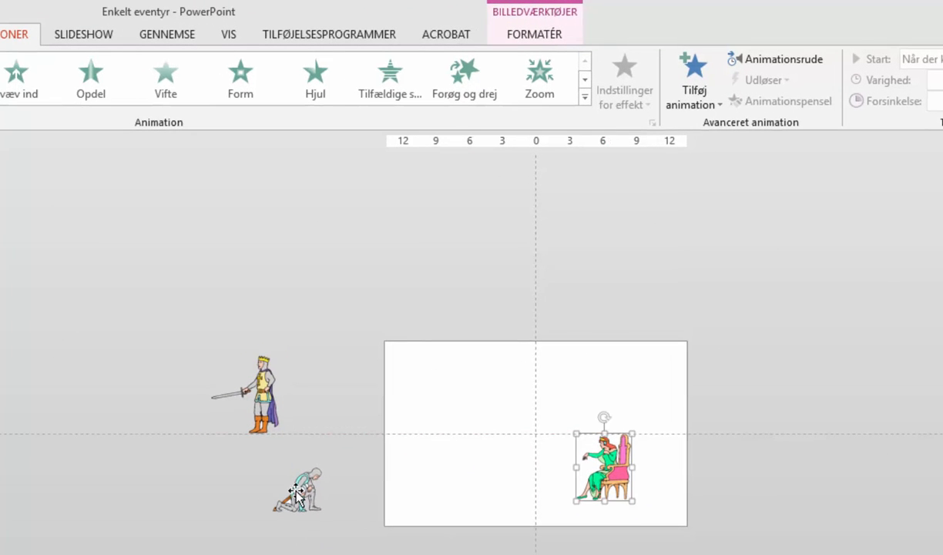
left_click_drag(296, 494, 459, 476)
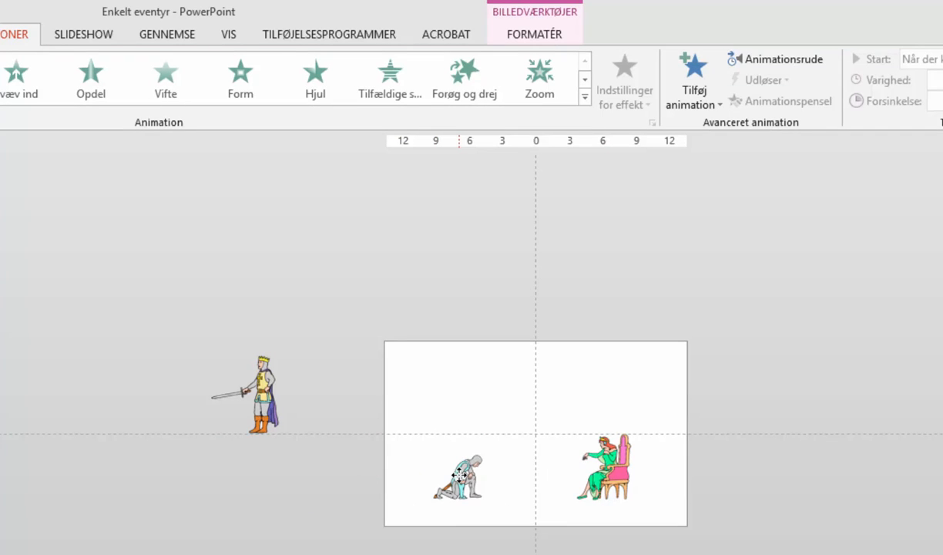
mouse_move(460, 476)
left_mouse_down()
mouse_move(505, 468)
mouse_move(532, 476)
mouse_move(466, 476)
mouse_move(545, 477)
left_mouse_up()
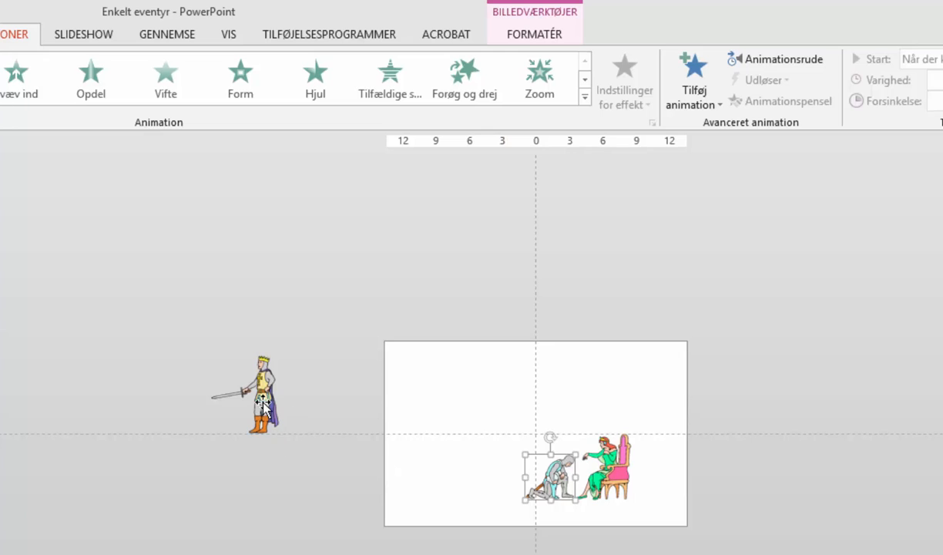
left_click_drag(272, 411, 444, 473)
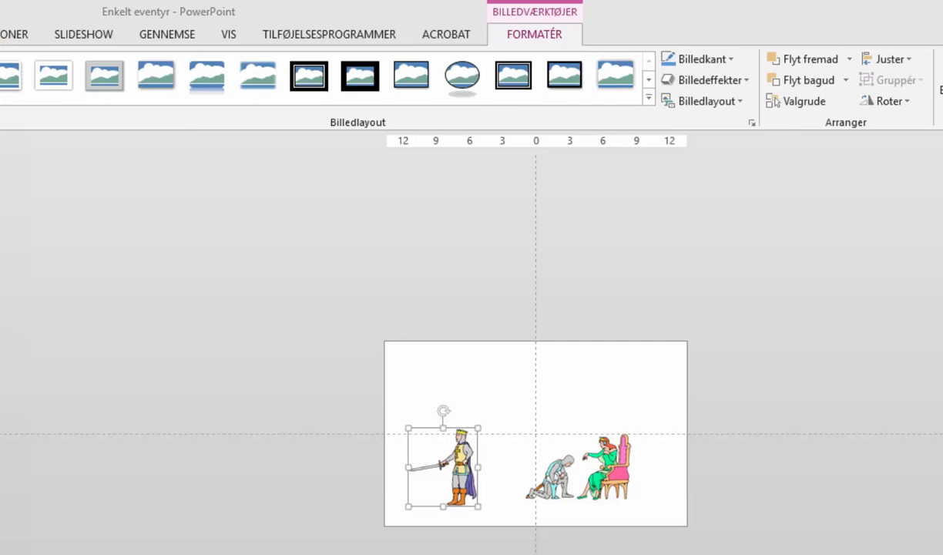
Step: Flip the king horizontally so he faces the others and nudge him slightly toward them
left_click(459, 476)
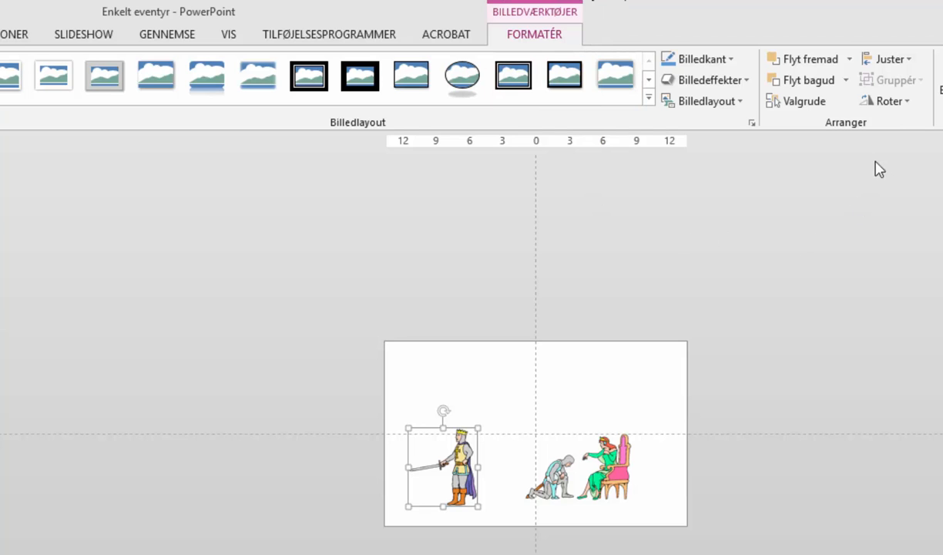
left_click(900, 105)
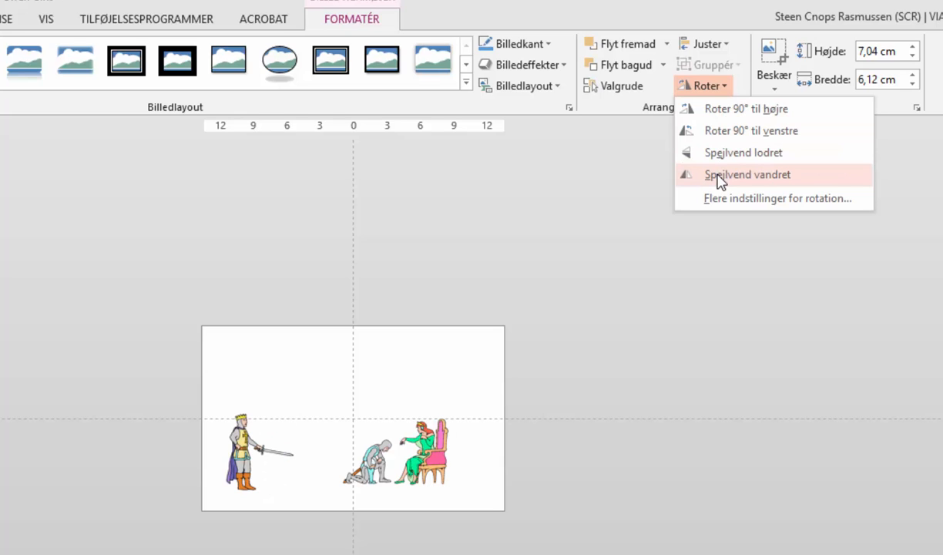
left_click(721, 176)
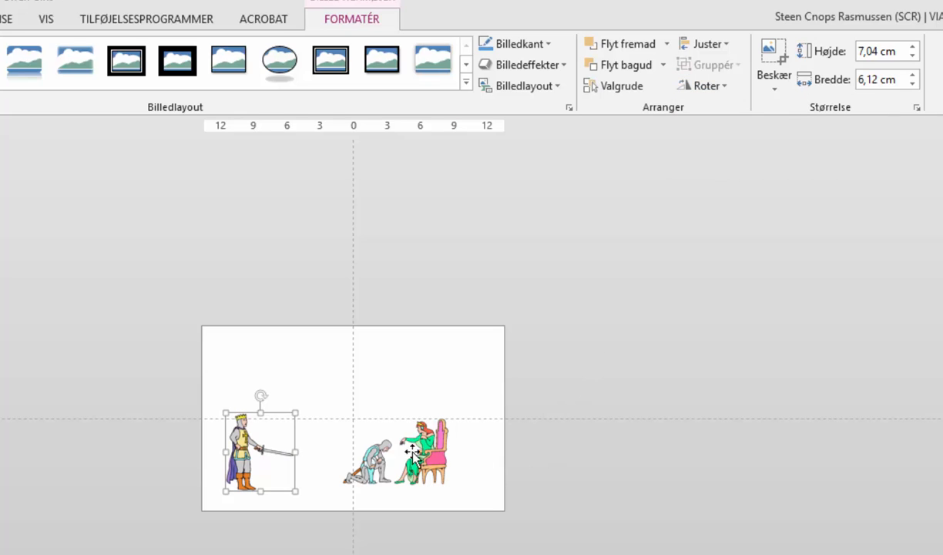
left_click_drag(256, 445, 292, 440)
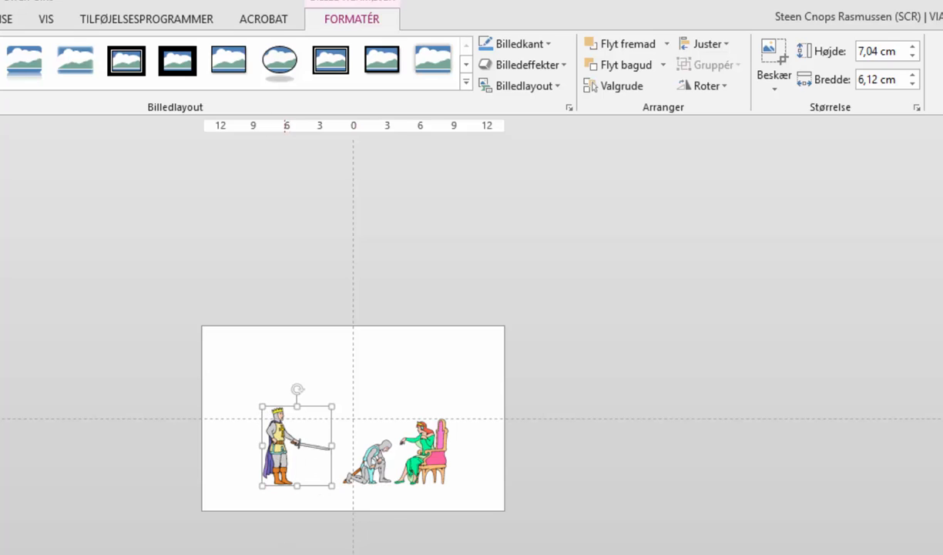
Step: Select all three figures on slide 5 and enlarge them together
left_click(344, 451, "shift")
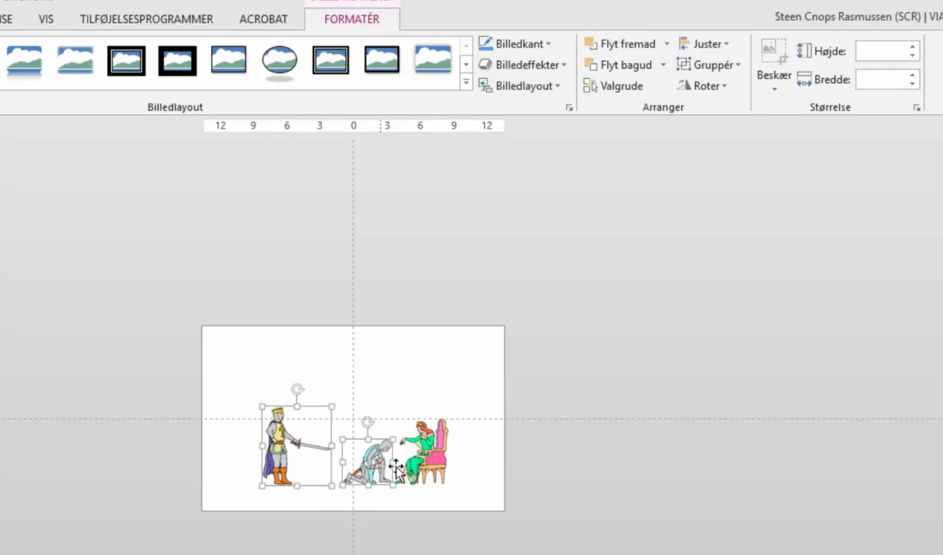
left_click(435, 470, "shift")
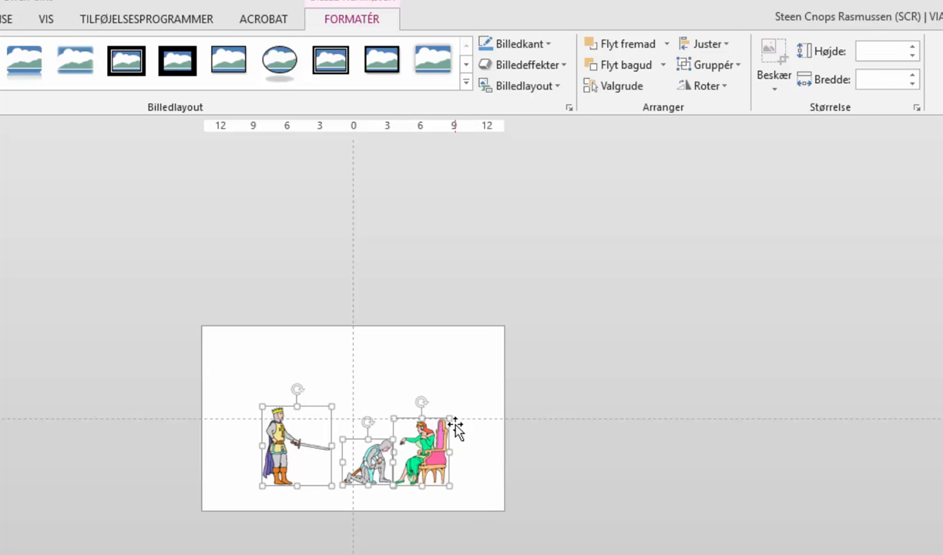
left_click(135, 304)
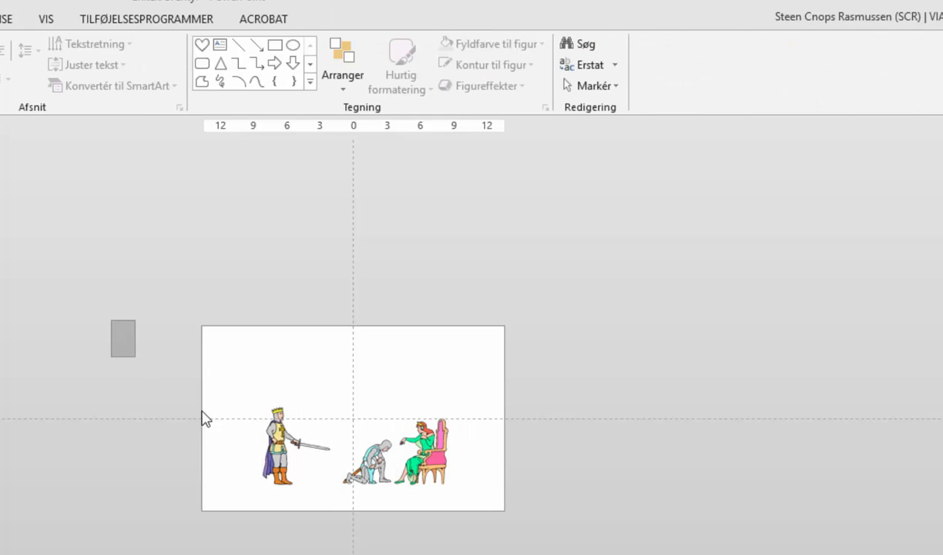
left_click_drag(202, 419, 547, 530)
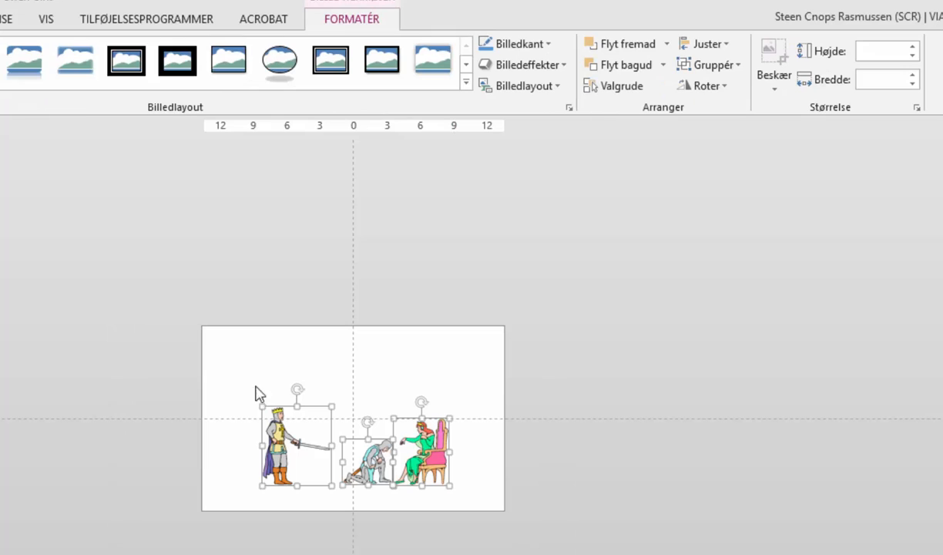
left_click_drag(261, 404, 254, 380)
left_click(520, 451)
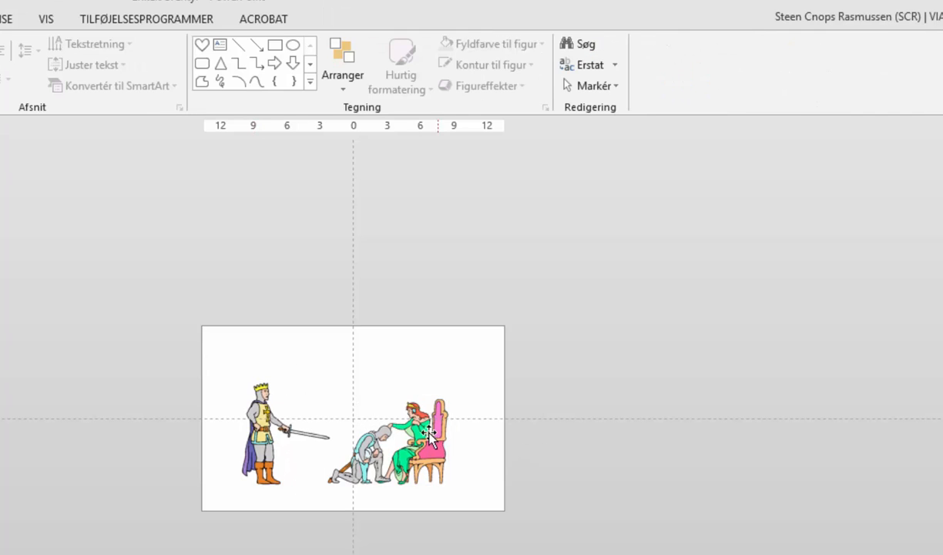
Step: Move the princess slightly right and place the king and kneeling knight off the slide beyond its left edge
left_click(442, 443)
left_click_drag(442, 443, 469, 443)
left_click(363, 456)
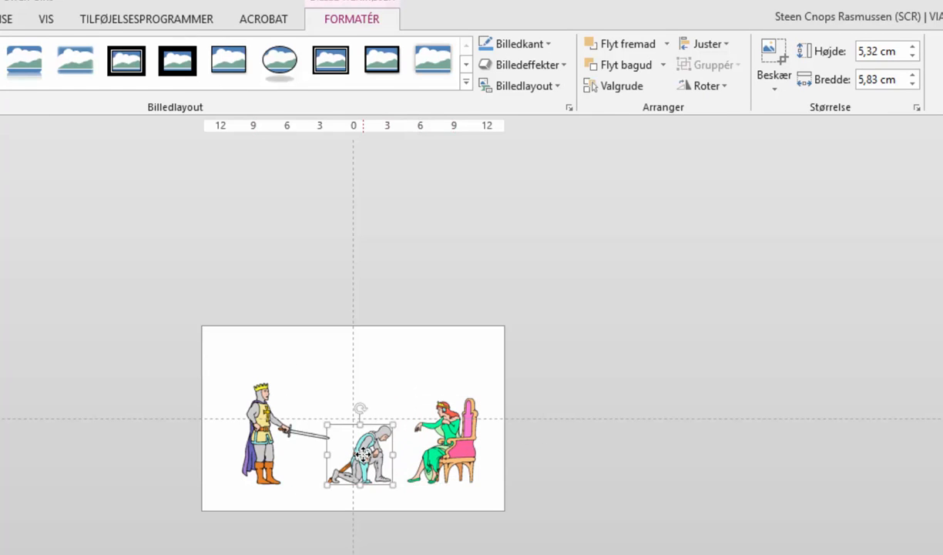
left_click_drag(272, 456, 71, 463)
mouse_move(379, 458)
left_mouse_down()
mouse_move(139, 518)
mouse_move(108, 515)
mouse_move(146, 493)
mouse_move(165, 463)
left_mouse_up()
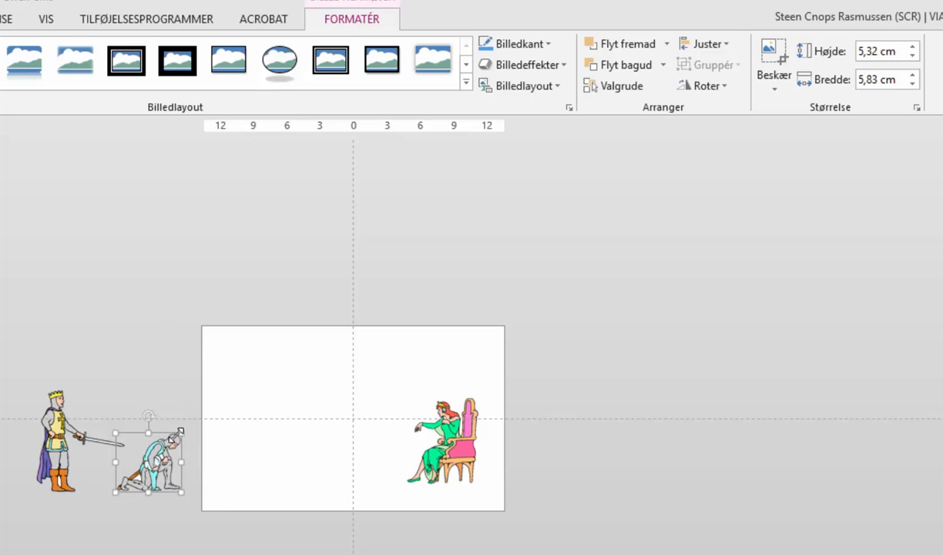
Step: Draw a custom motion path carrying the kneeling knight across the slide to the princess, with a duration of 7 seconds
left_click(2, 18)
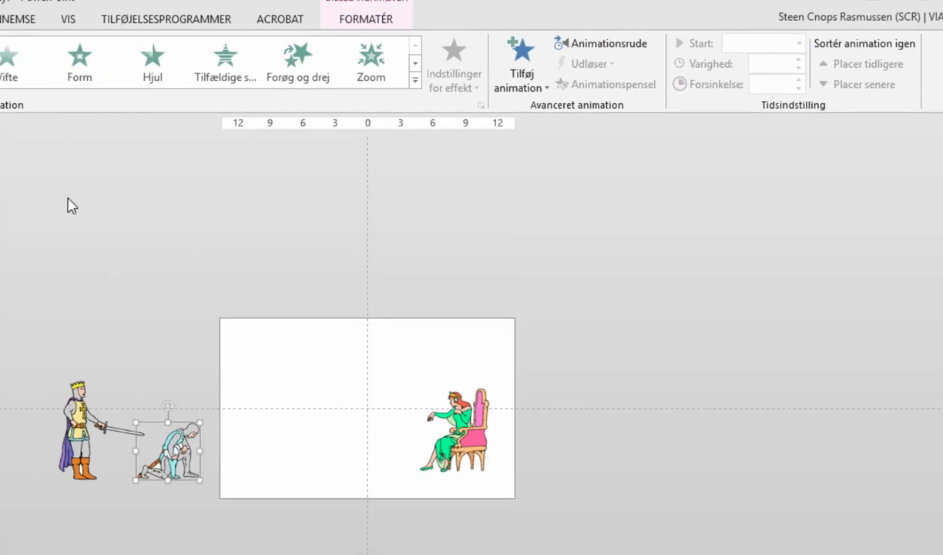
left_click(402, 81)
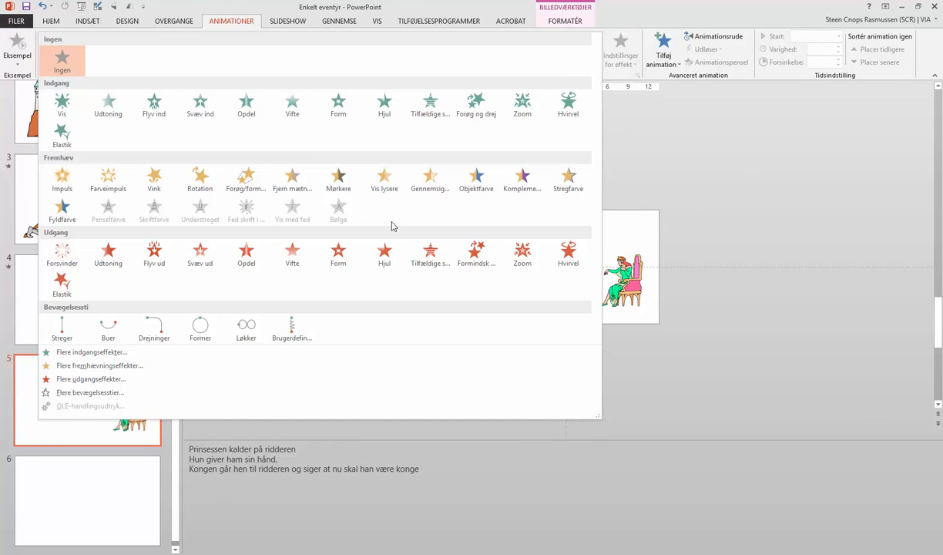
key("Escape")
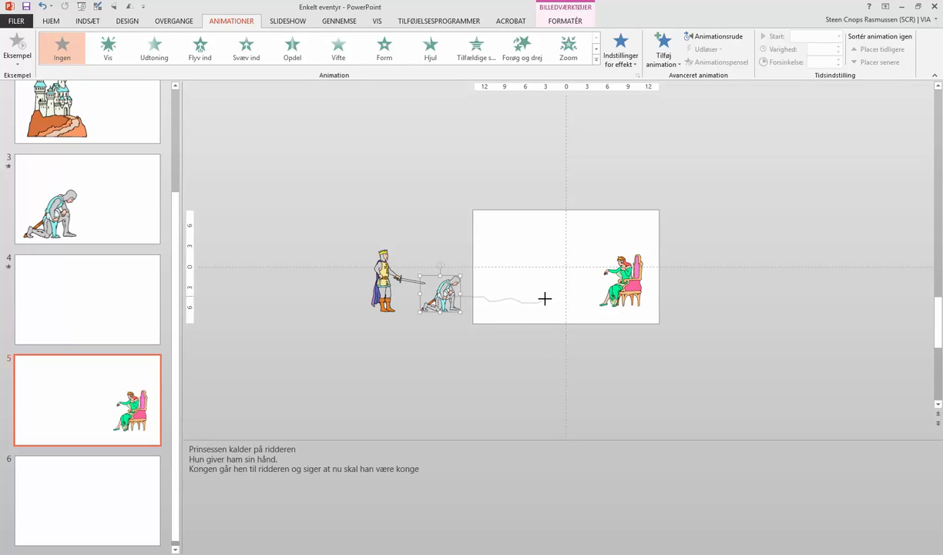
double_click(568, 297)
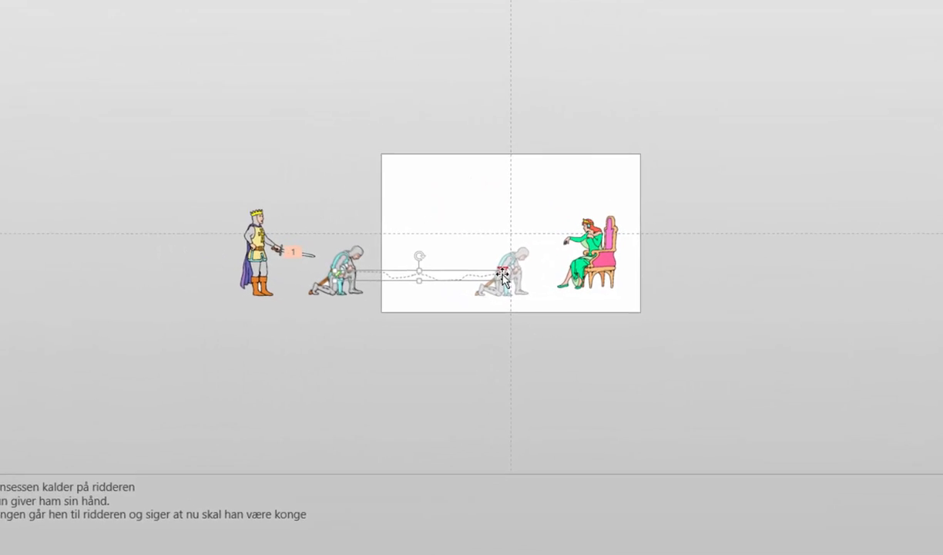
left_click_drag(501, 261, 511, 258)
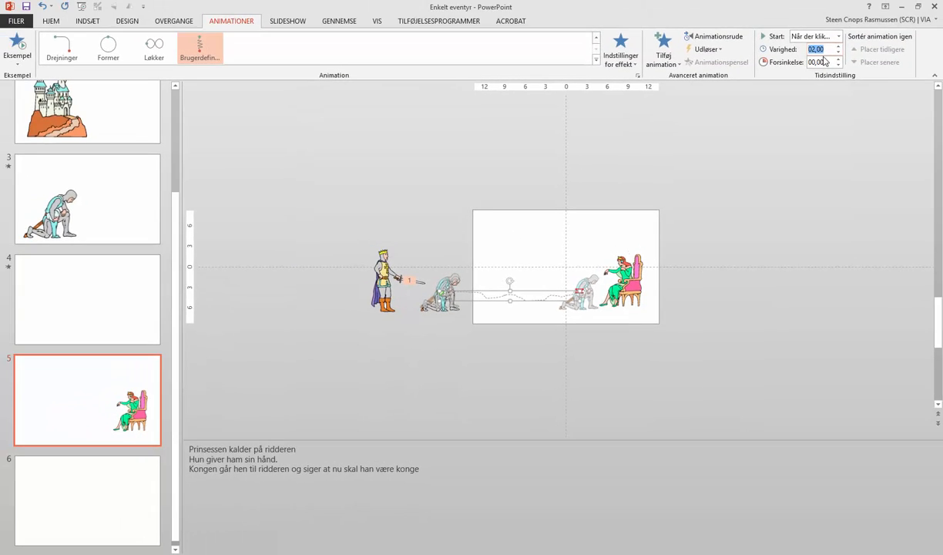
type("7")
left_click(455, 378)
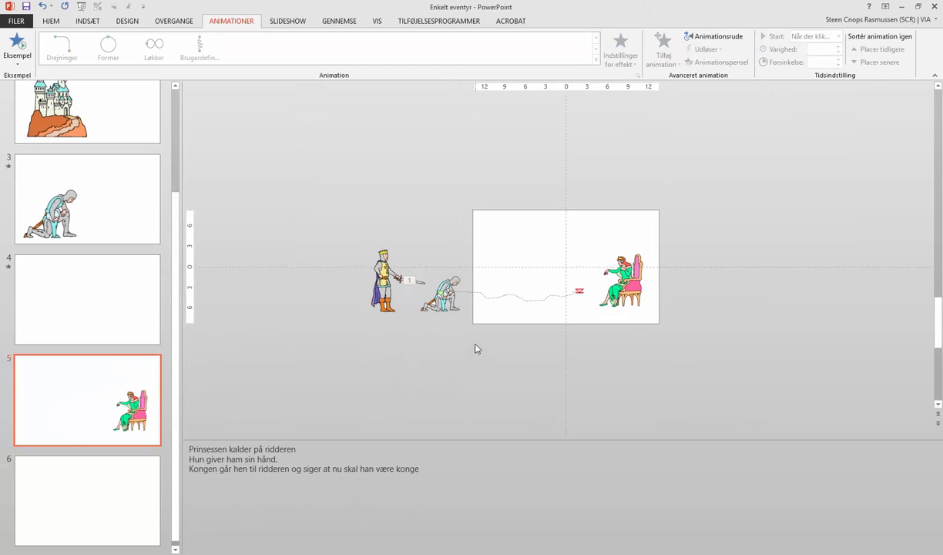
Step: Add a custom motion path moving the king onto the slide toward the knight, and preview the slide's animations
left_click(389, 285)
left_click(596, 60)
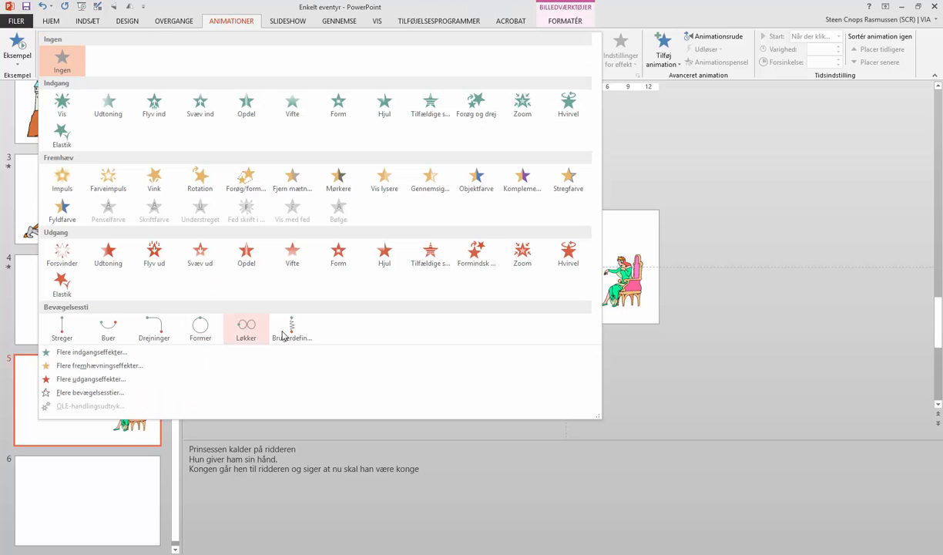
left_click(283, 329)
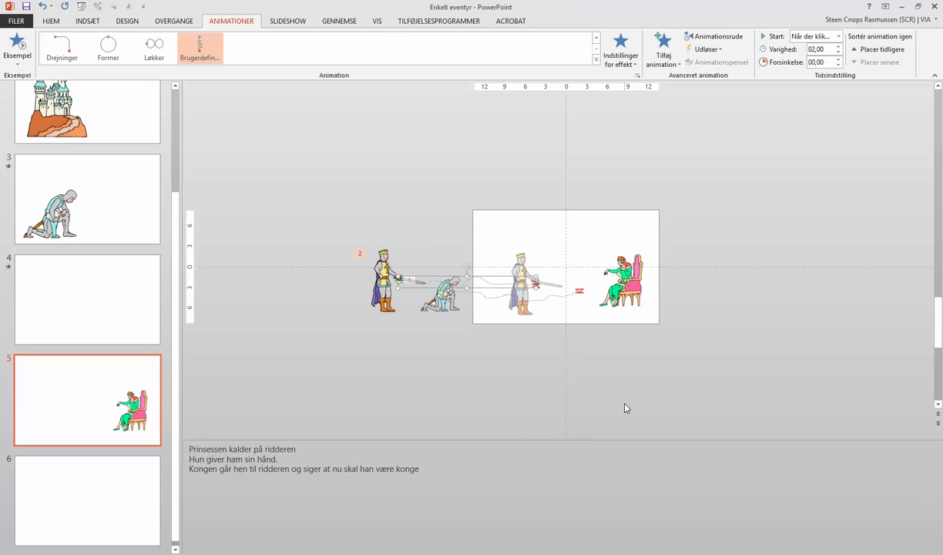
left_click(17, 63)
left_click(35, 76)
Step: Open slide 6
left_click(383, 274)
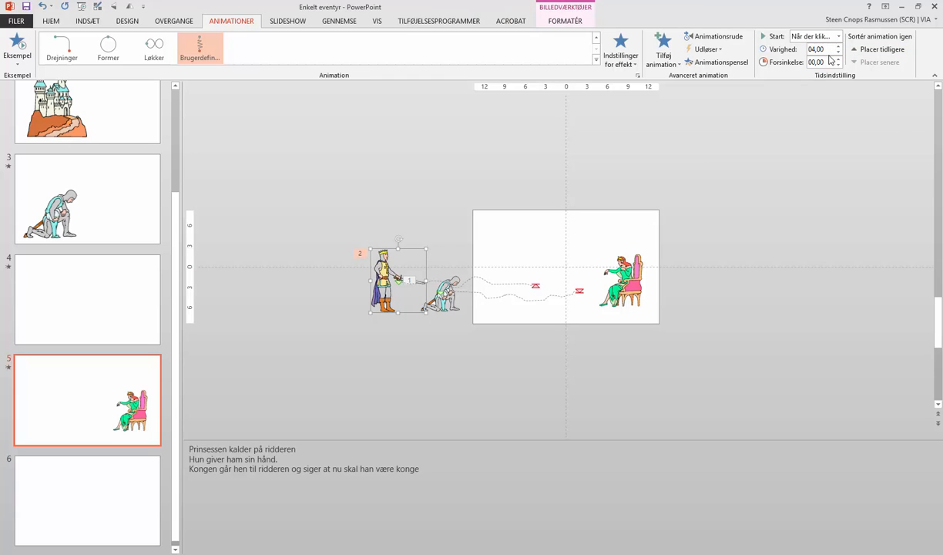
left_click_drag(176, 326, 175, 355)
left_click(90, 495)
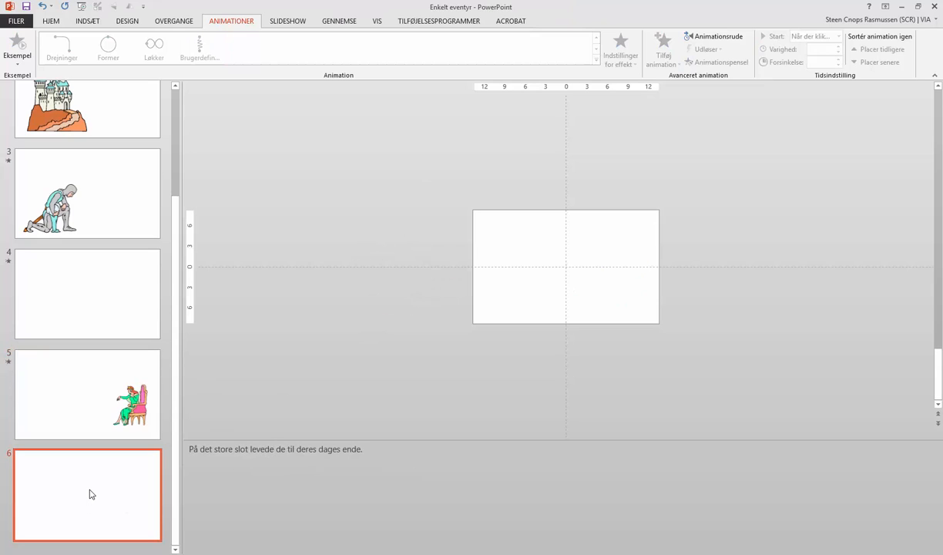
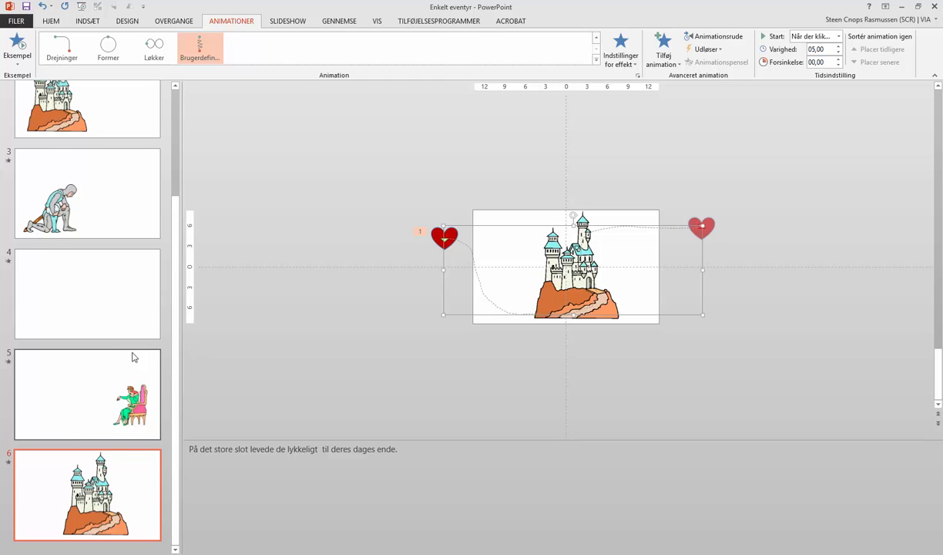
Step: Delete the first slide containing the clip art collection
scroll(133, 358, "up", 5)
left_click(852, 314)
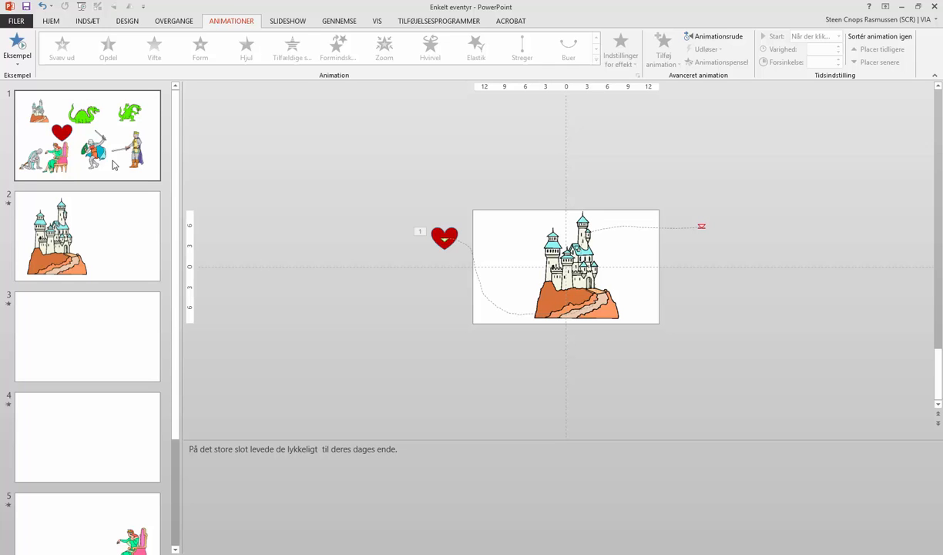
right_click(114, 165)
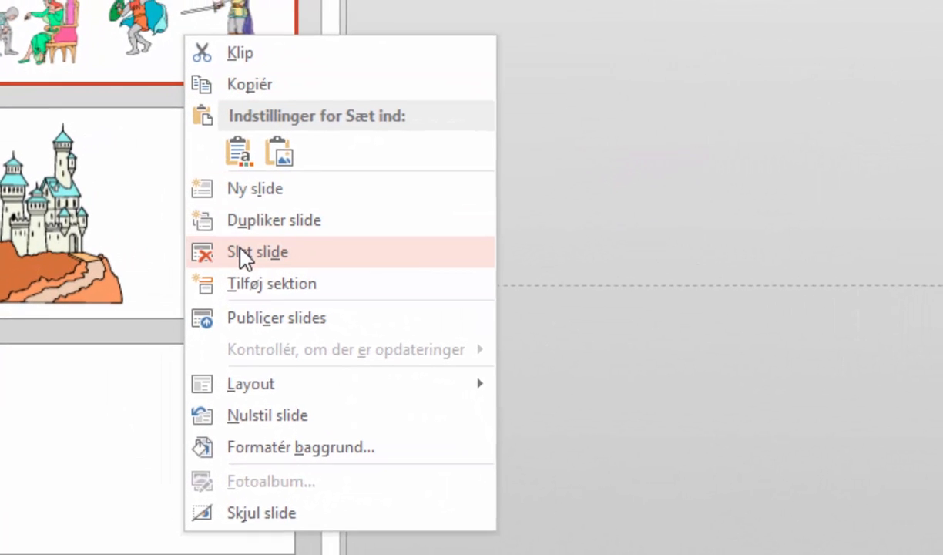
left_click(247, 254)
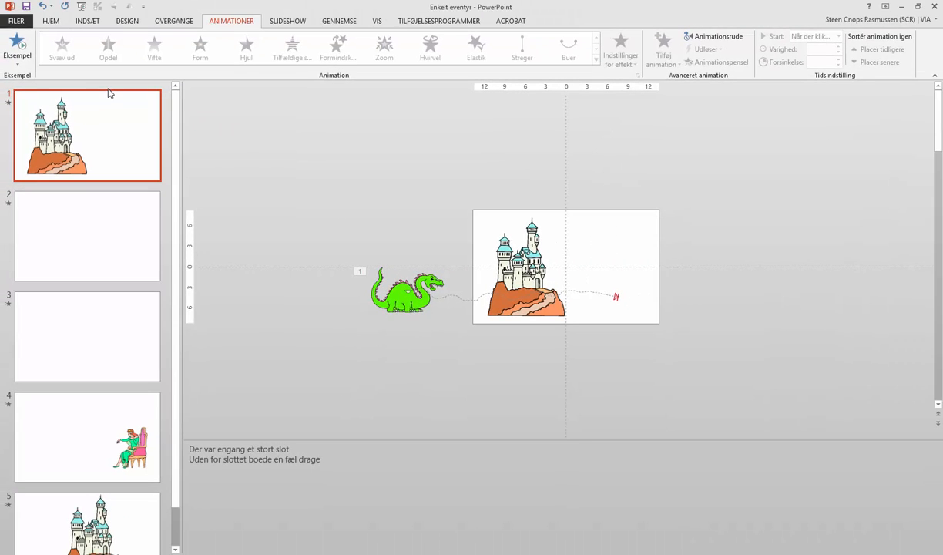
Step: Insert a new title slide at the start, titled "Dragen og ridderen" with the subtitle "Et lille eventyr"
left_click(108, 89)
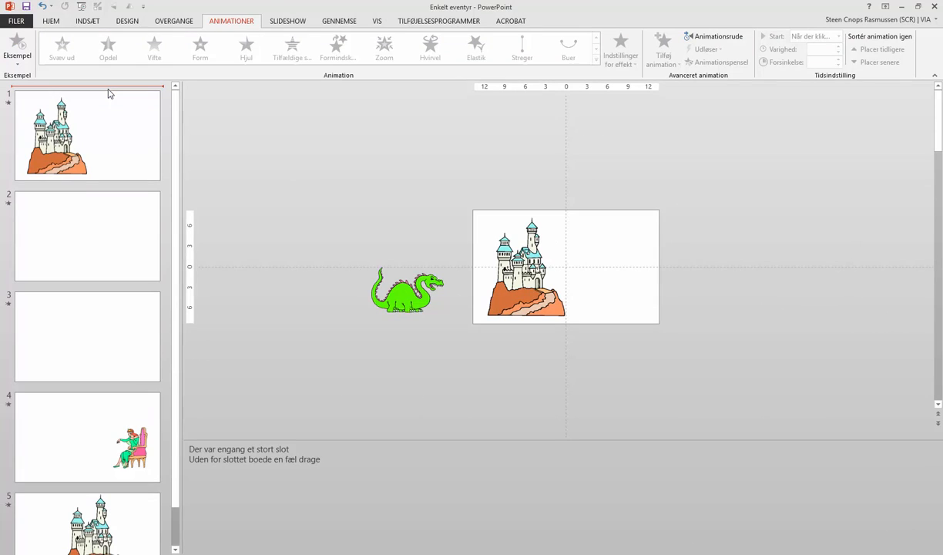
key("Return")
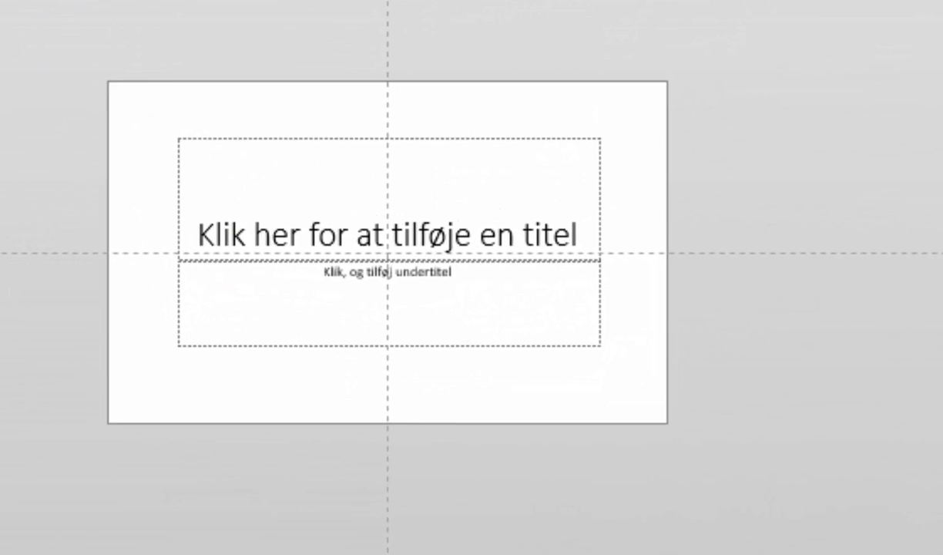
left_click(436, 234)
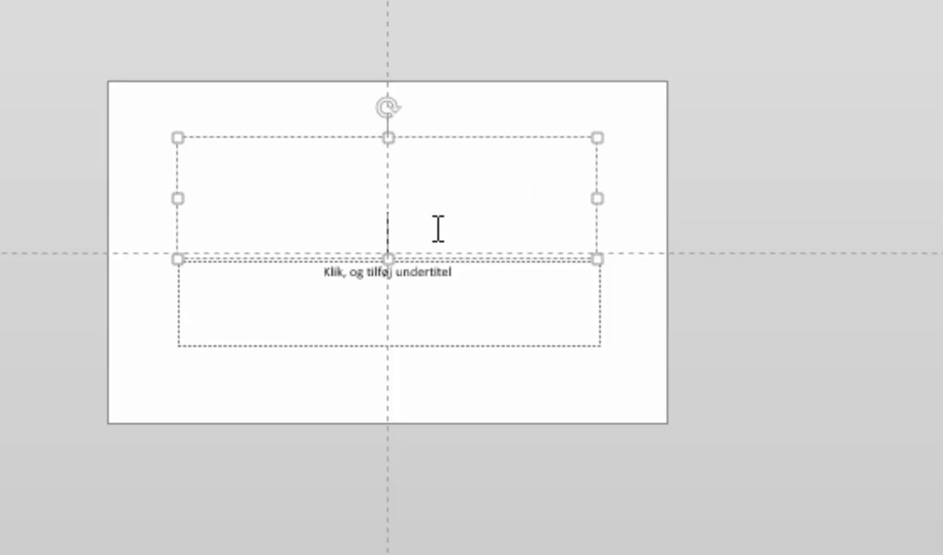
type("Dragen o")
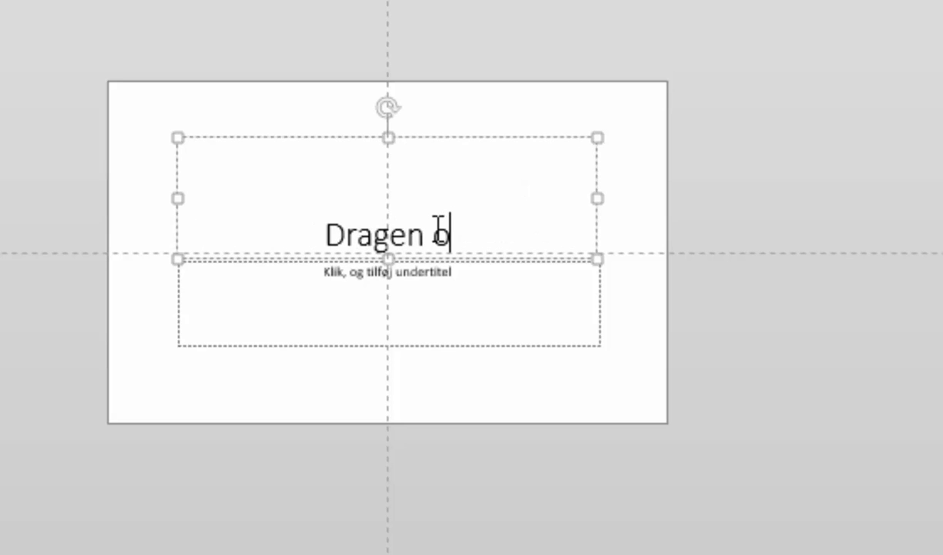
type("g ri")
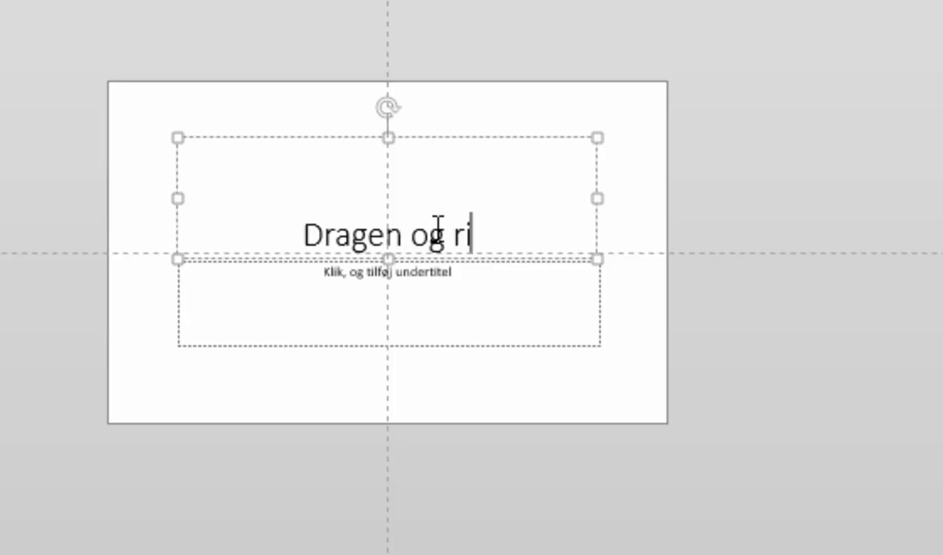
type("dderen")
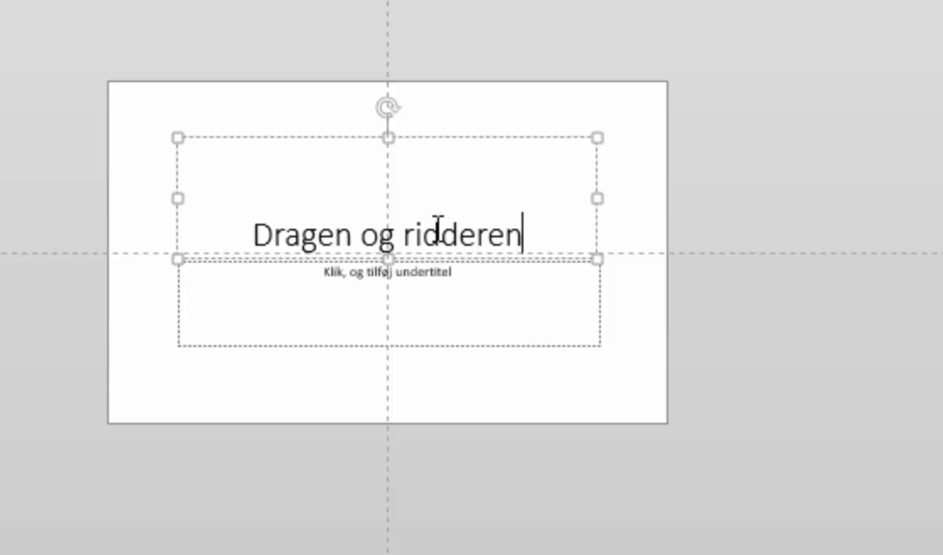
left_click(390, 292)
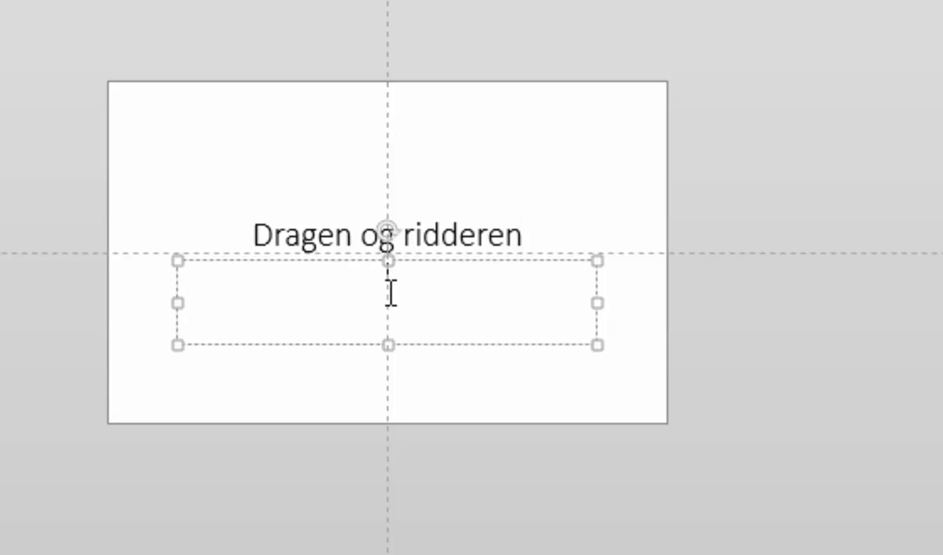
type("Et lille eventyr")
Step: Start recording the slide show from the beginning with slide and animation timings plus narrations enabled
left_click(2, 220)
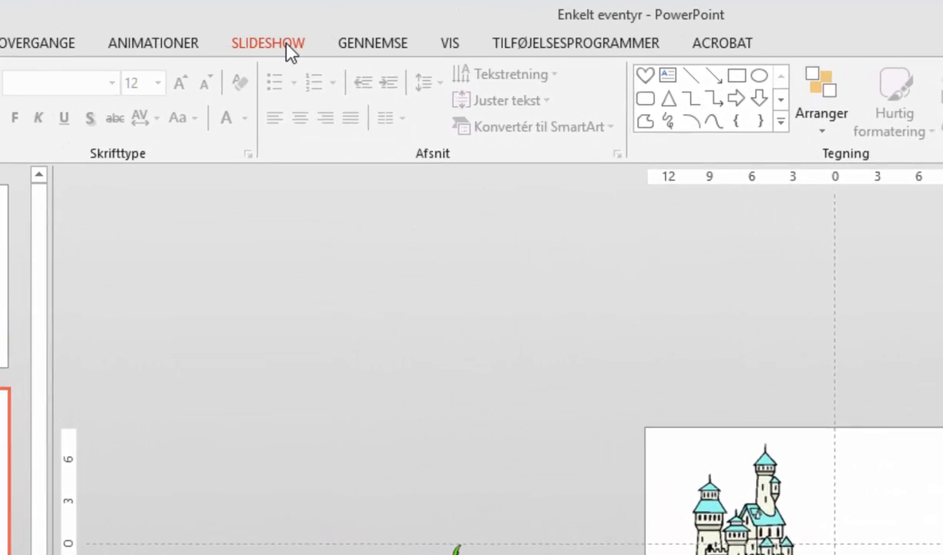
left_click(297, 22)
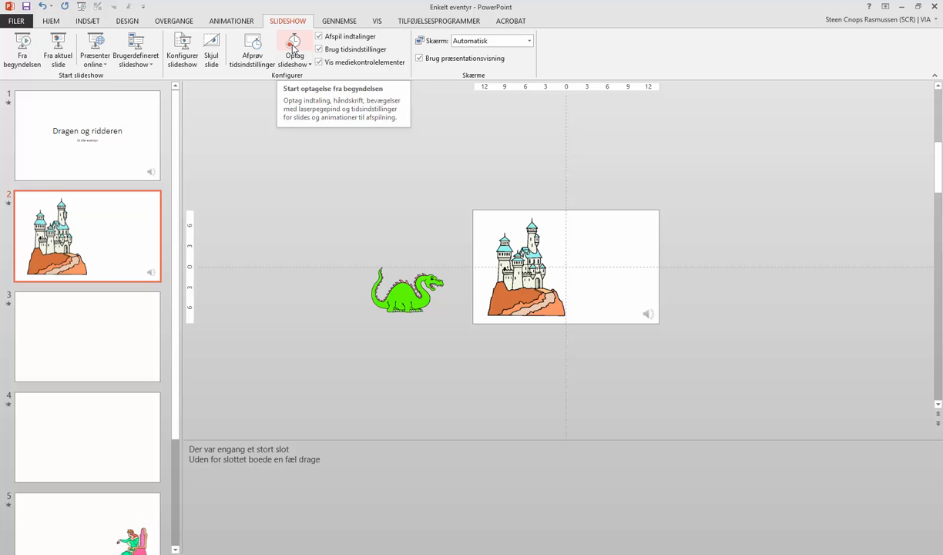
left_click(293, 47)
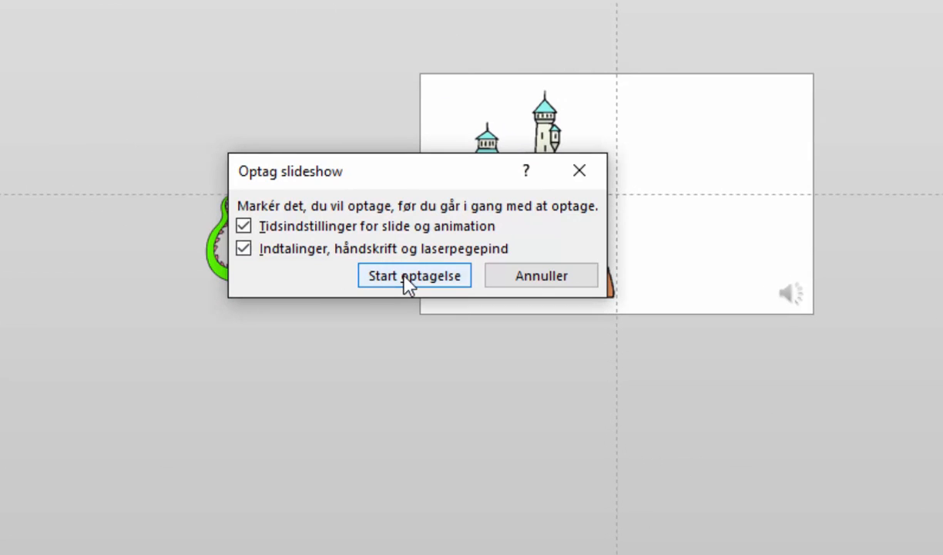
left_click(409, 277)
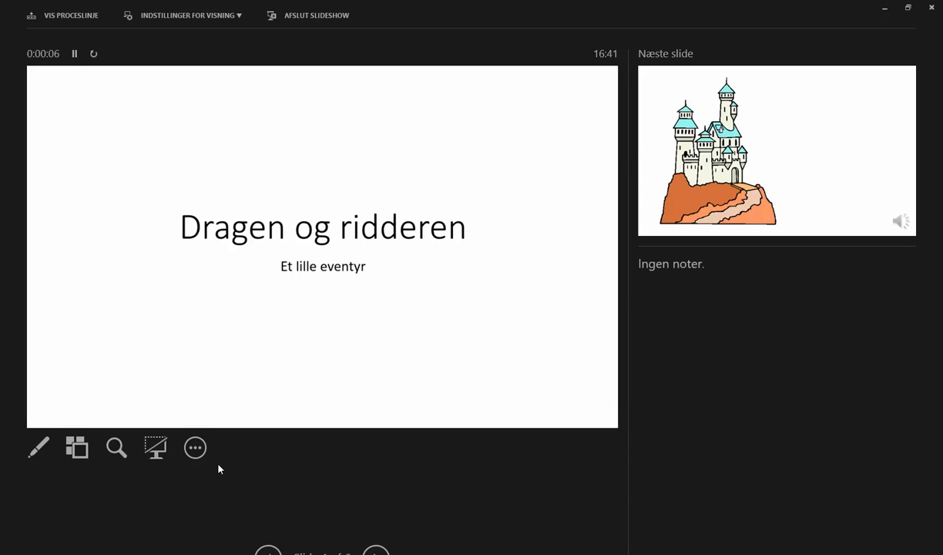
Step: Advance through every slide and animation while recording, then end the slide show
key("Right")
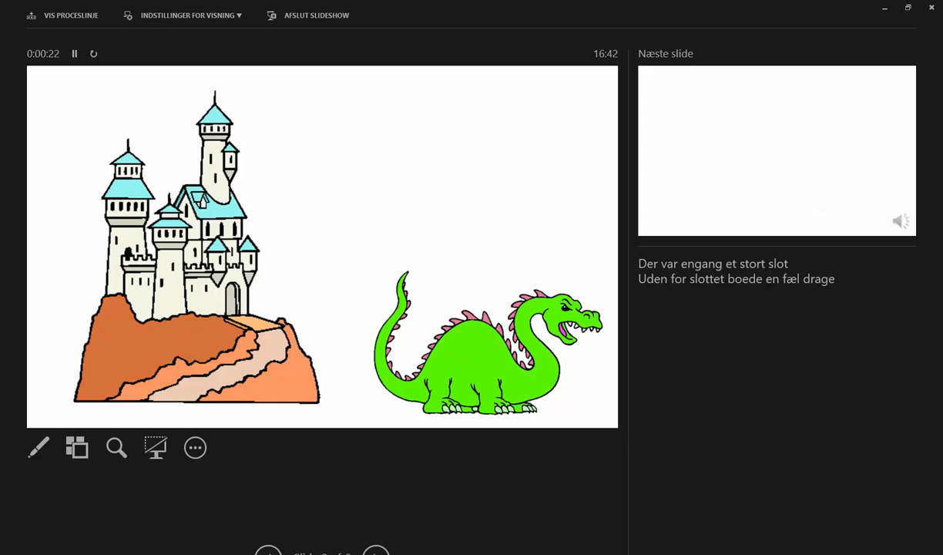
key("Right")
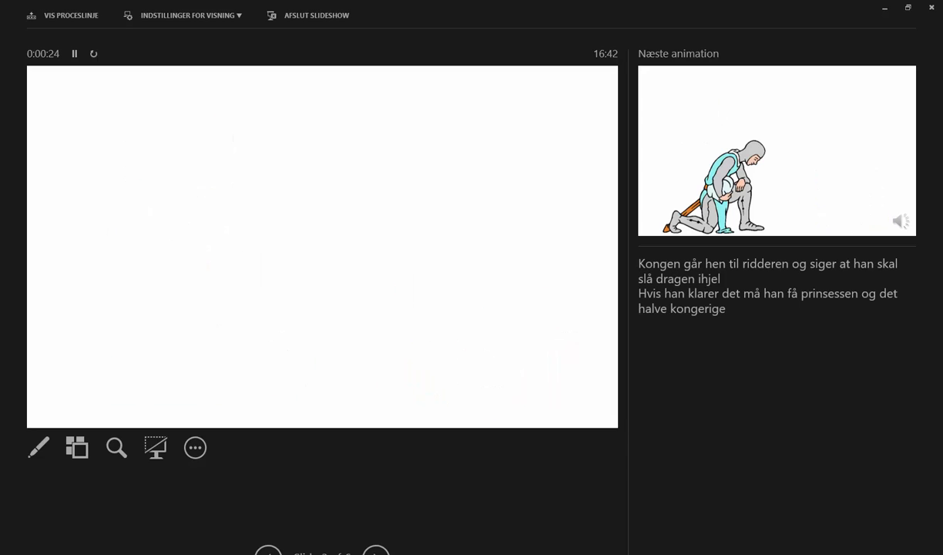
key("Right")
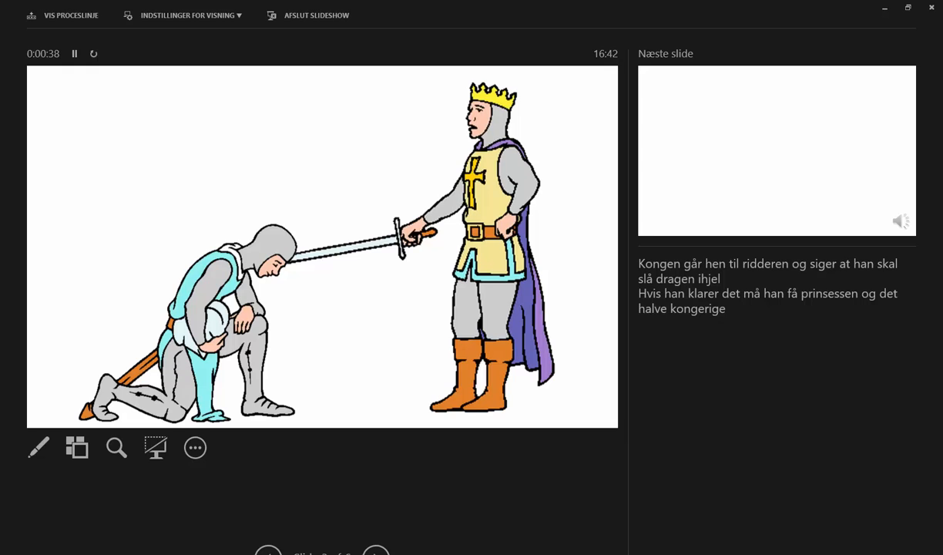
key("Right")
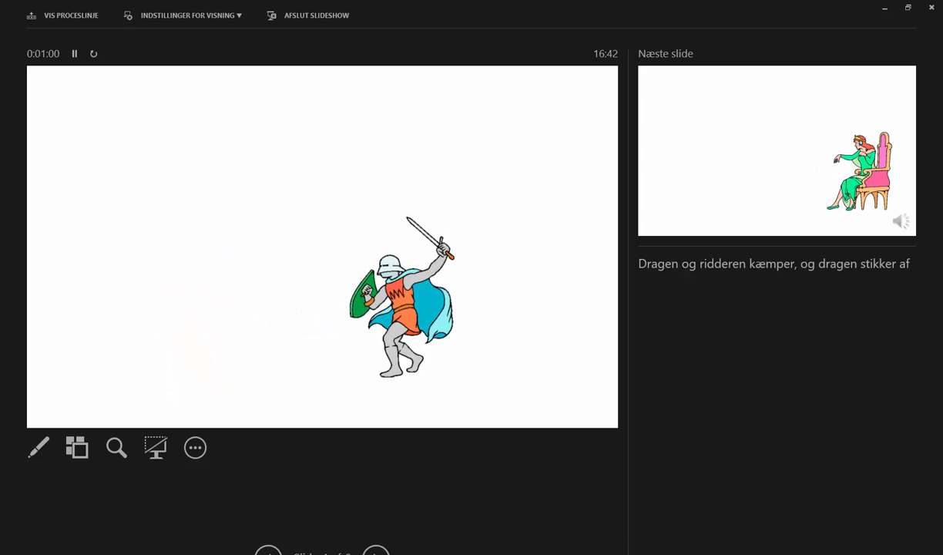
key("Right")
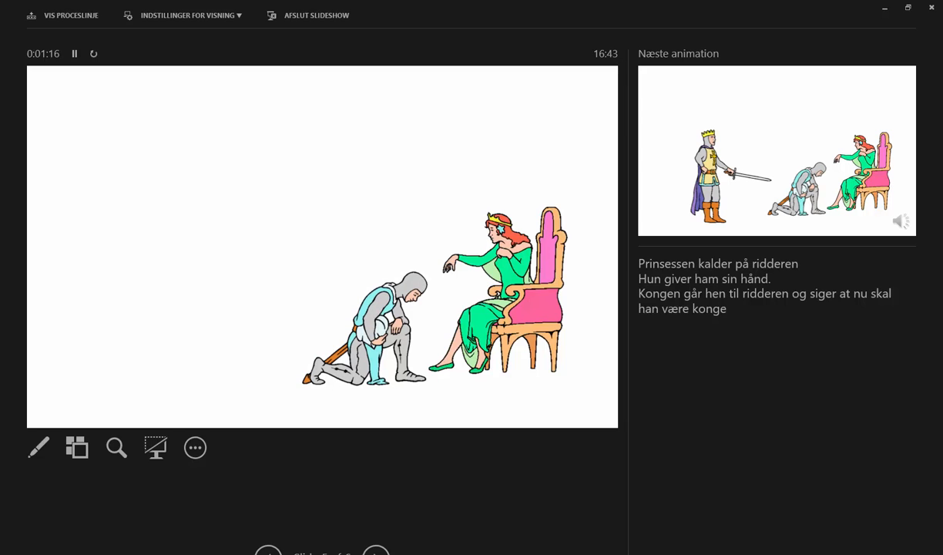
key("Right")
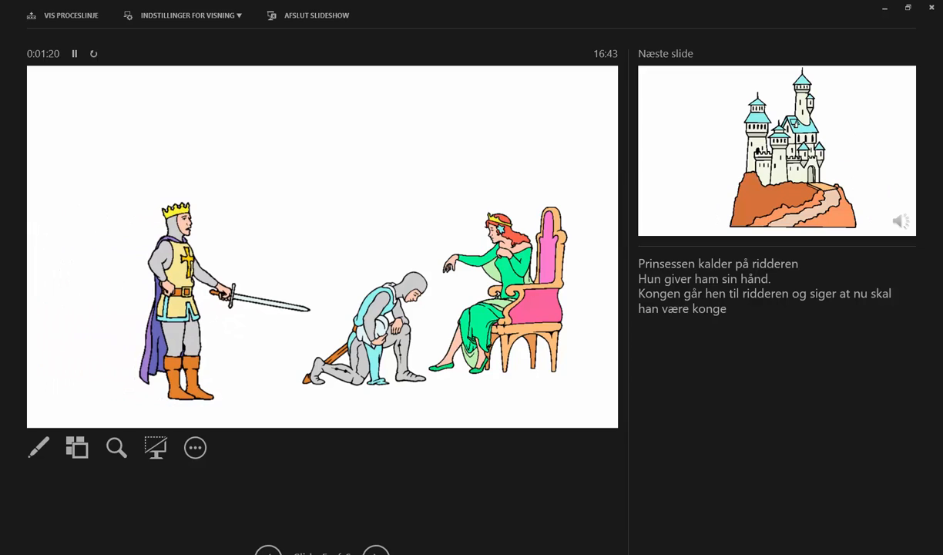
key("Right")
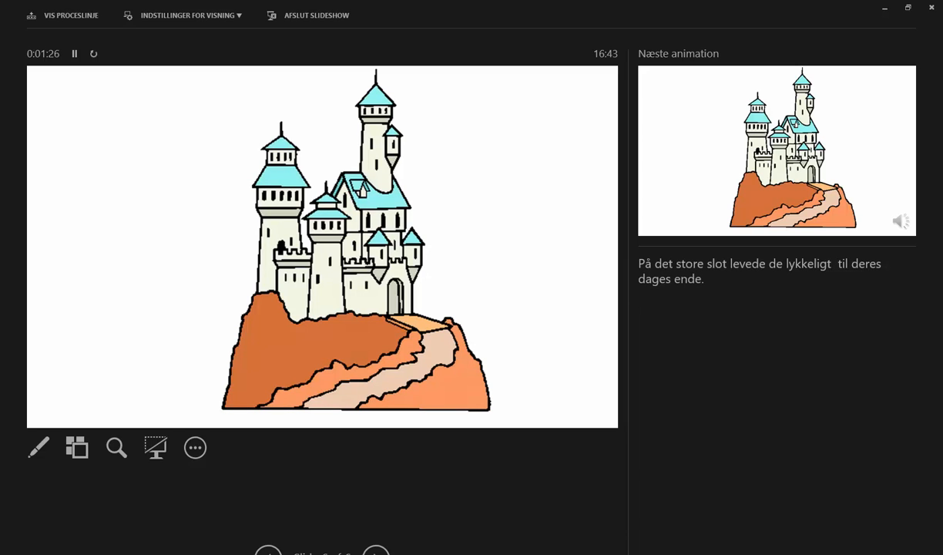
key("Right")
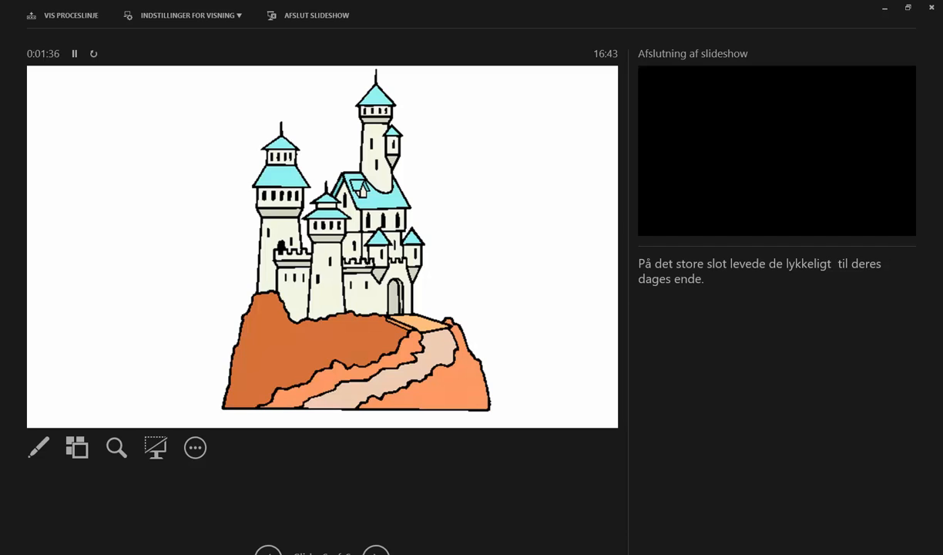
key("Escape")
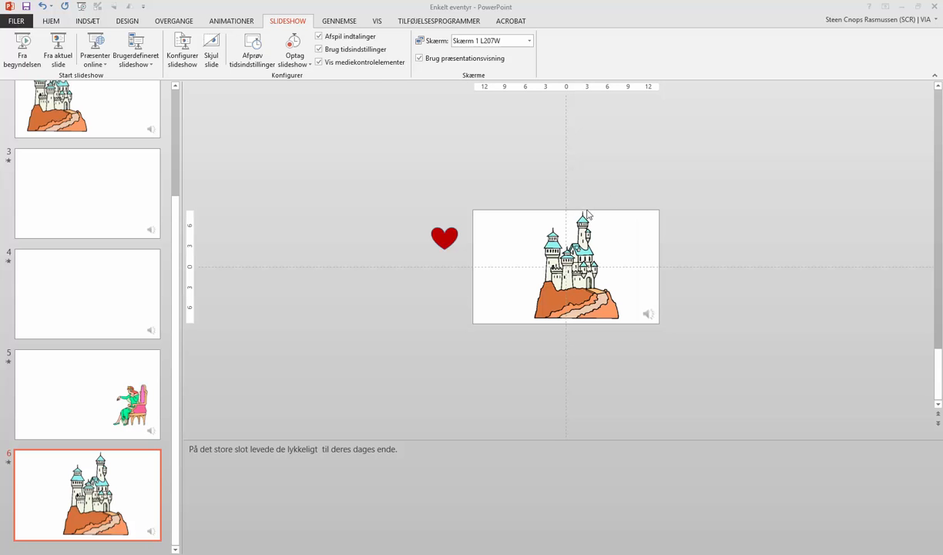